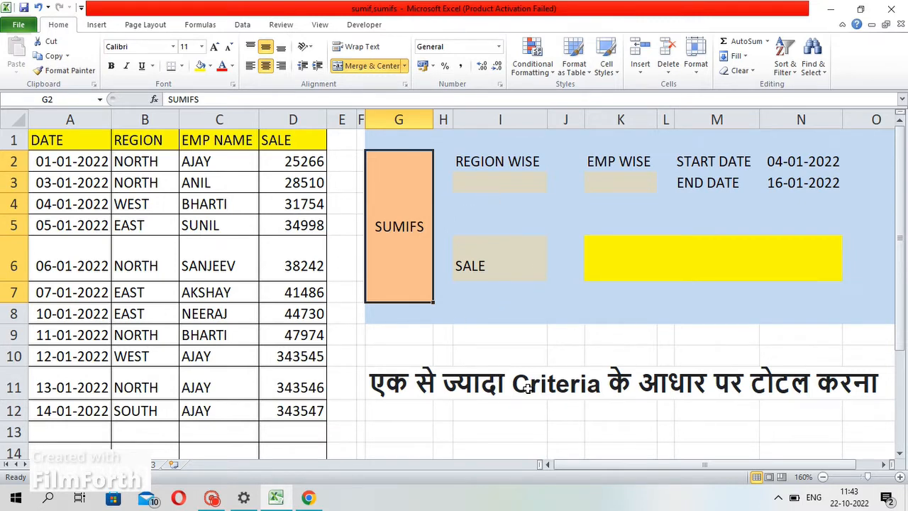
Review the sales data table and the region-wise and employee-wise criteria cells
left_click(552, 380)
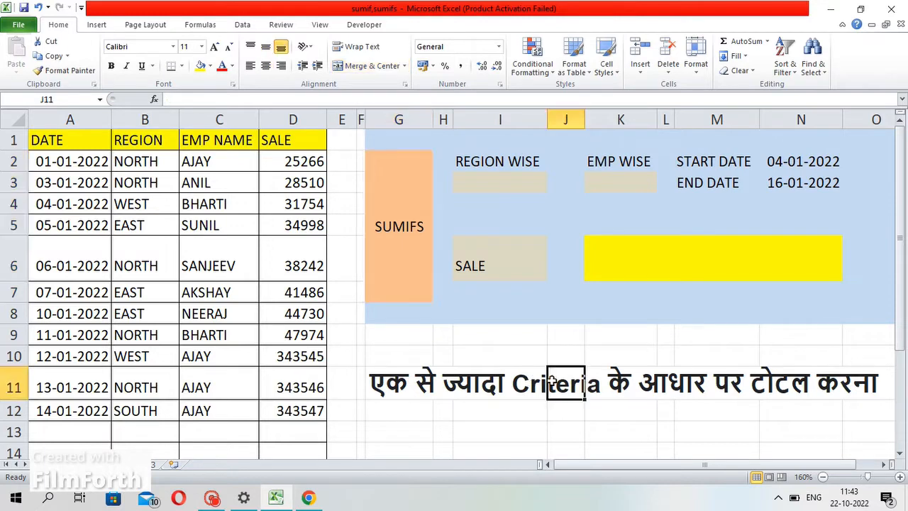
left_click(520, 383)
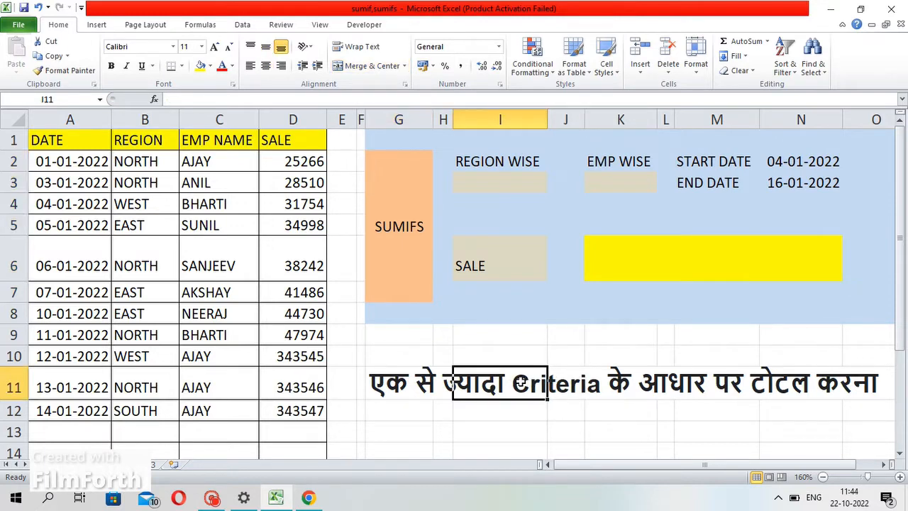
left_click(567, 388)
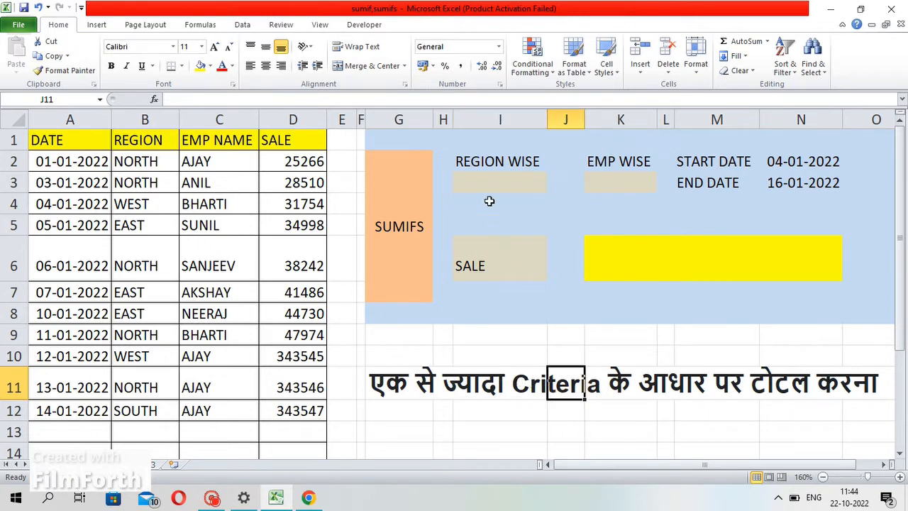
left_click(485, 181)
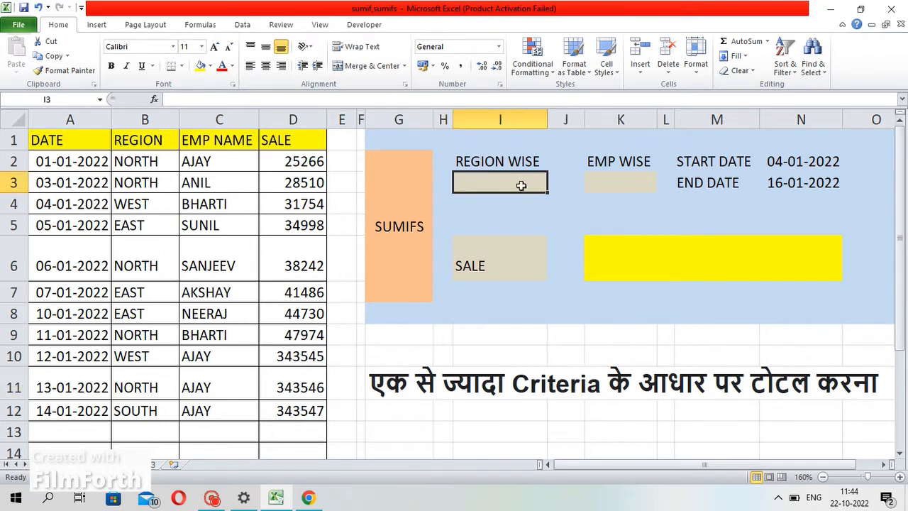
left_click(624, 258)
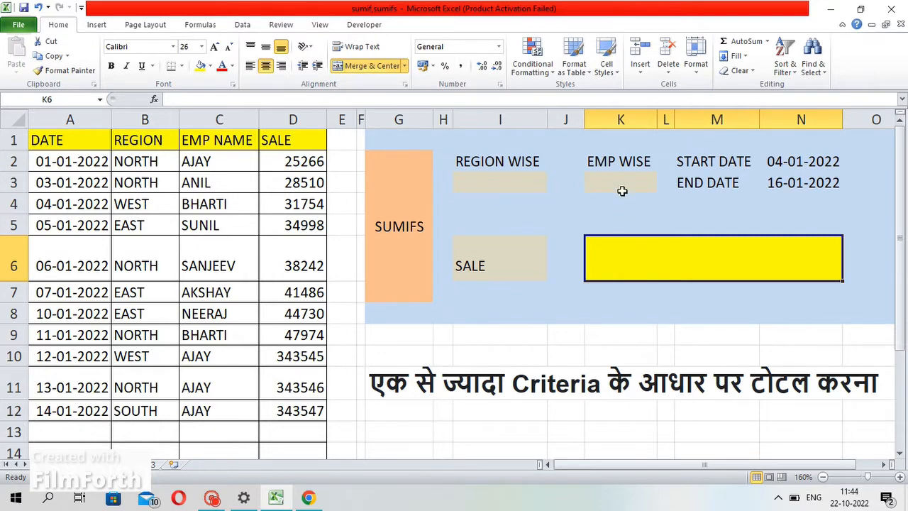
left_click_drag(37, 140, 277, 411)
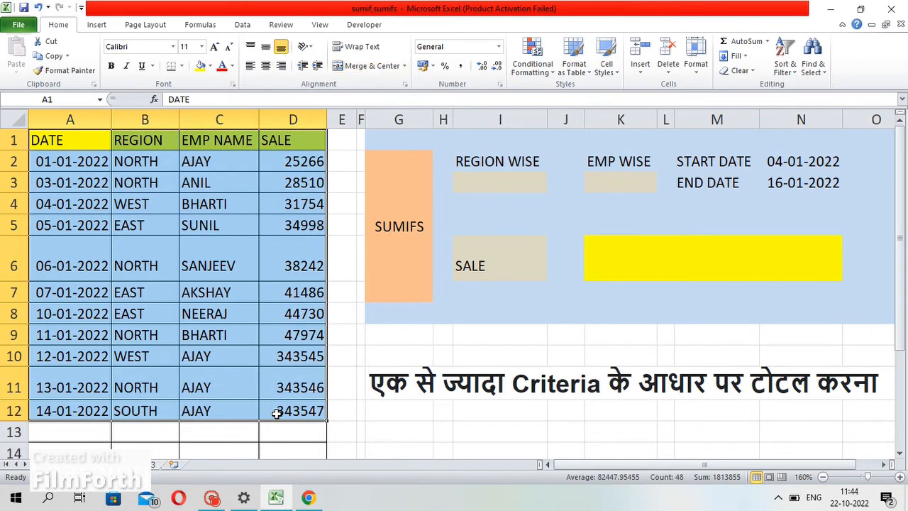
left_click(487, 179)
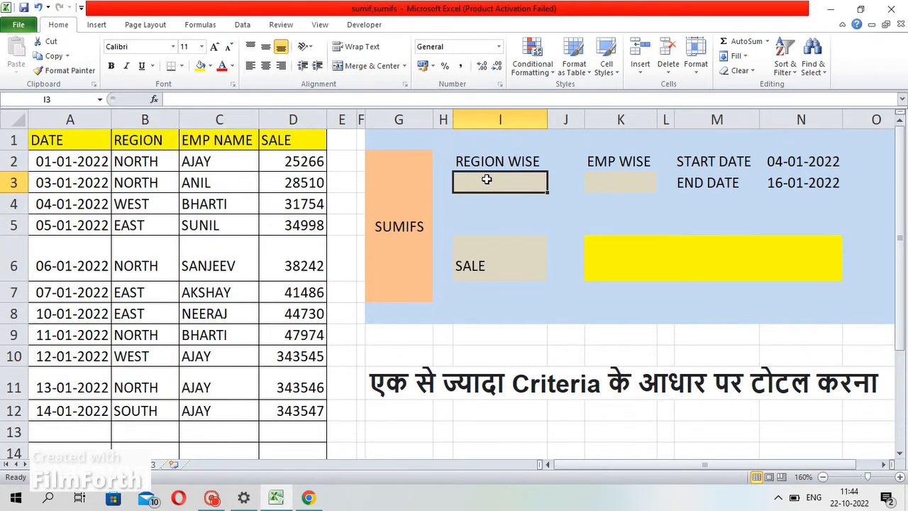
left_click(600, 181)
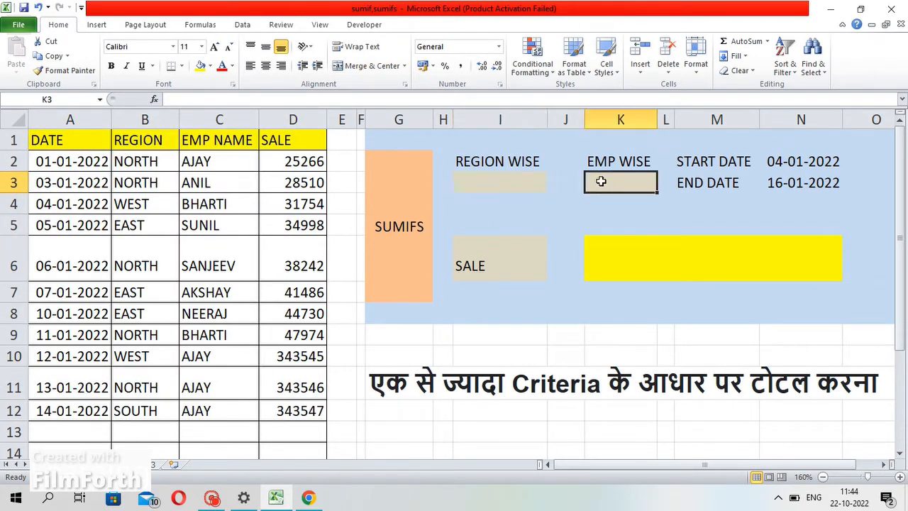
Review the start date, end date cells and the yellow sale result cell
left_click(780, 179)
left_click_drag(768, 154, 775, 183)
left_click(648, 187)
left_click(521, 170)
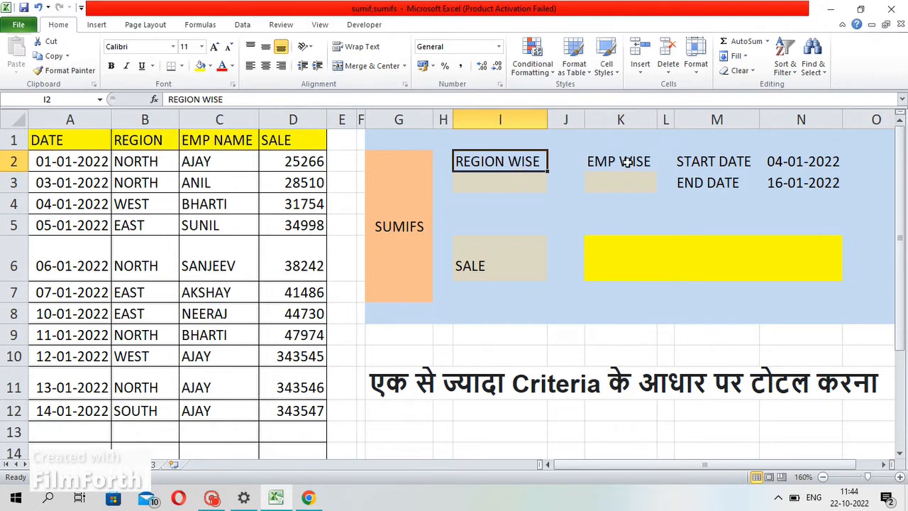
left_click(622, 160)
left_click(799, 164)
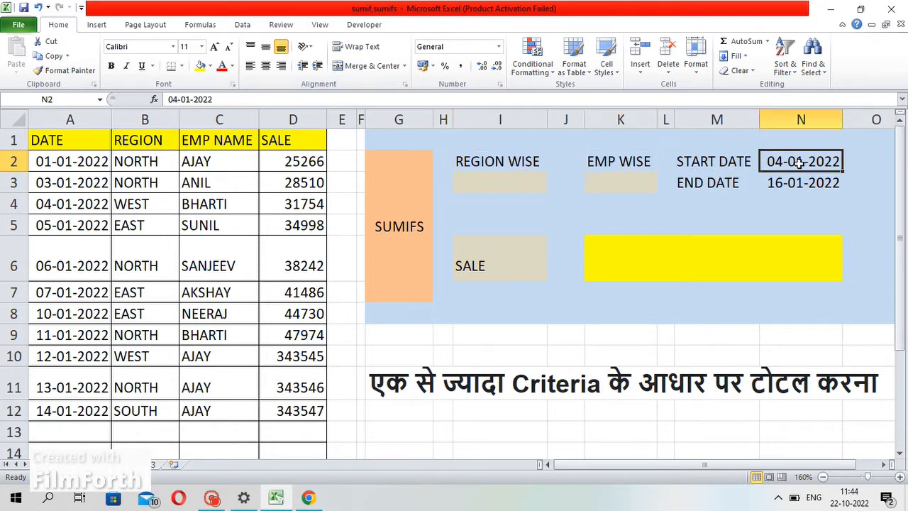
left_click(799, 182)
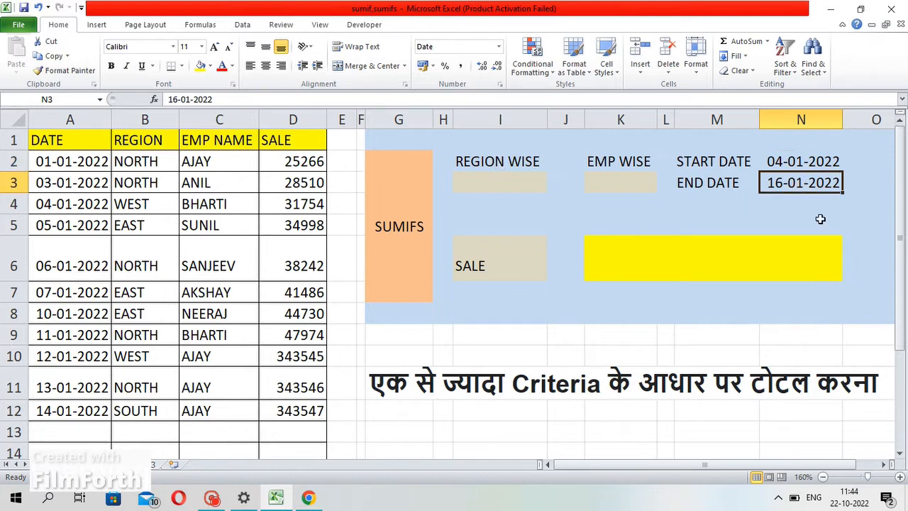
left_click(695, 263)
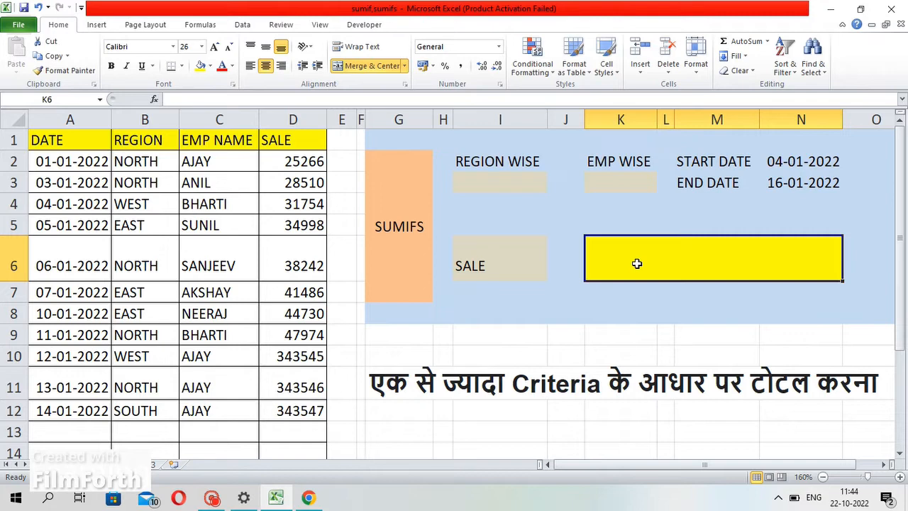
Start a SUMIFS formula in the yellow sale result cell
type("=s")
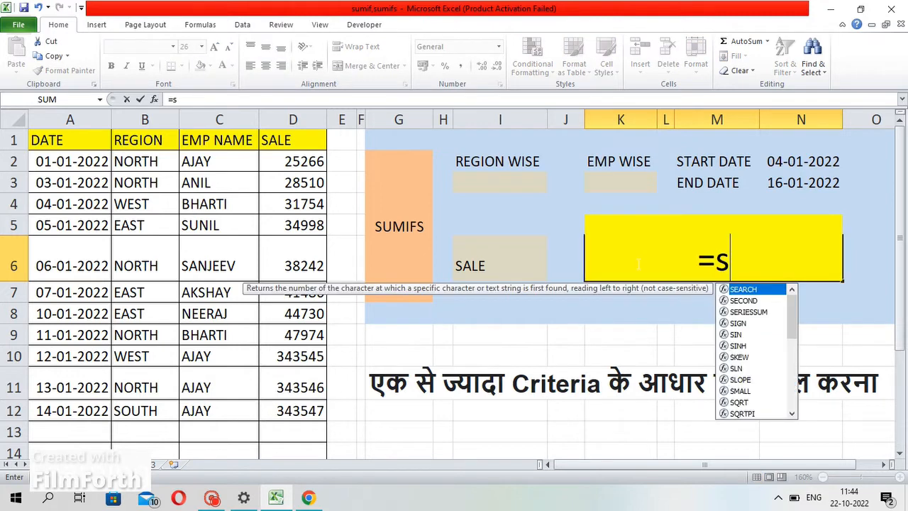
type("umifs")
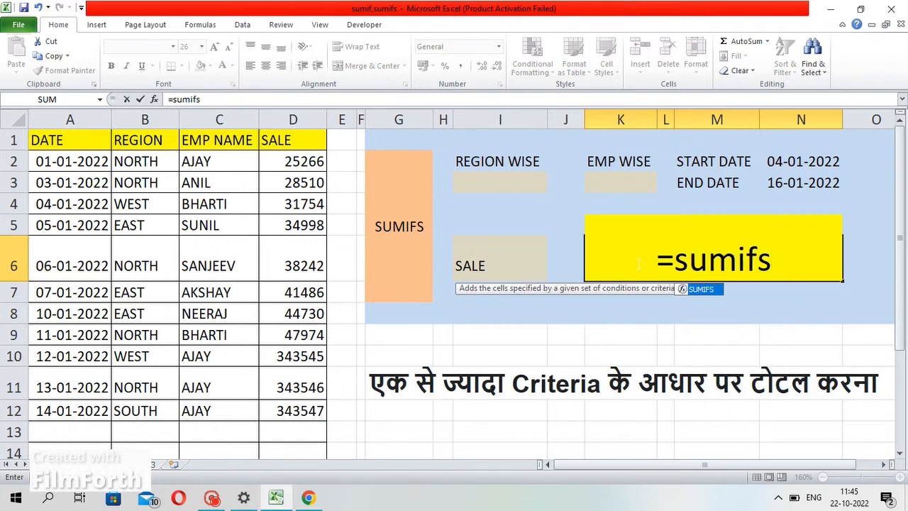
key("Tab")
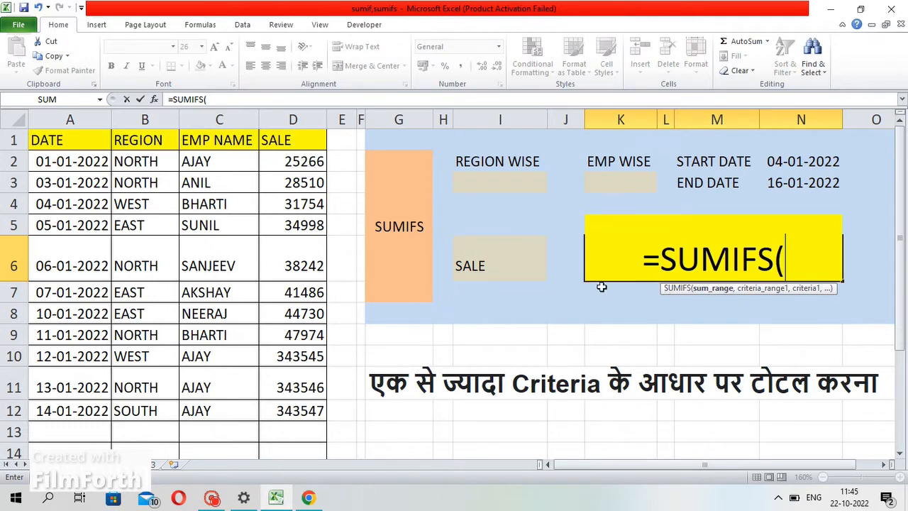
Set the whole SALE column D as the formula's sum range
left_click(292, 116)
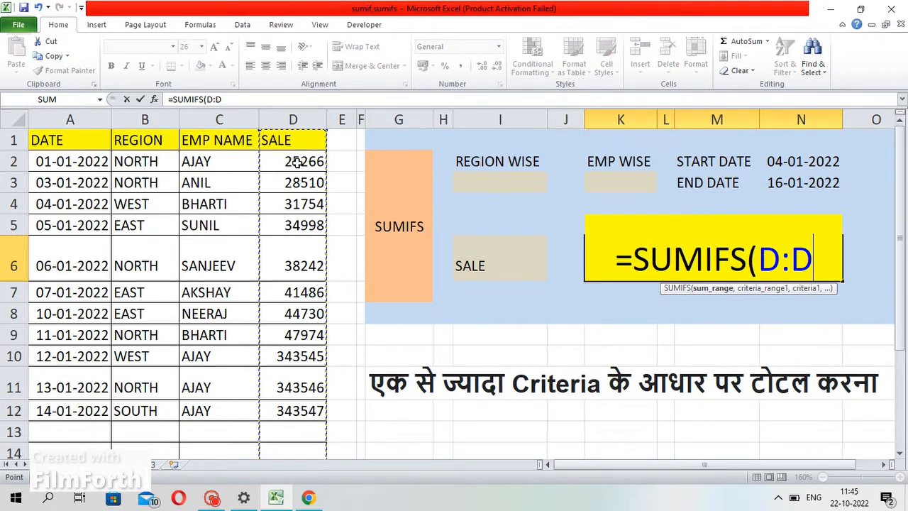
left_click_drag(298, 161, 303, 419)
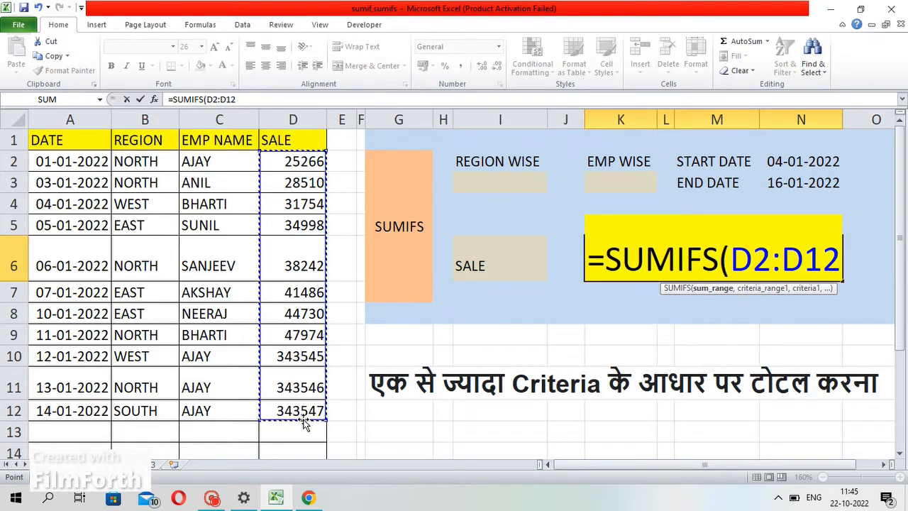
left_click(292, 115)
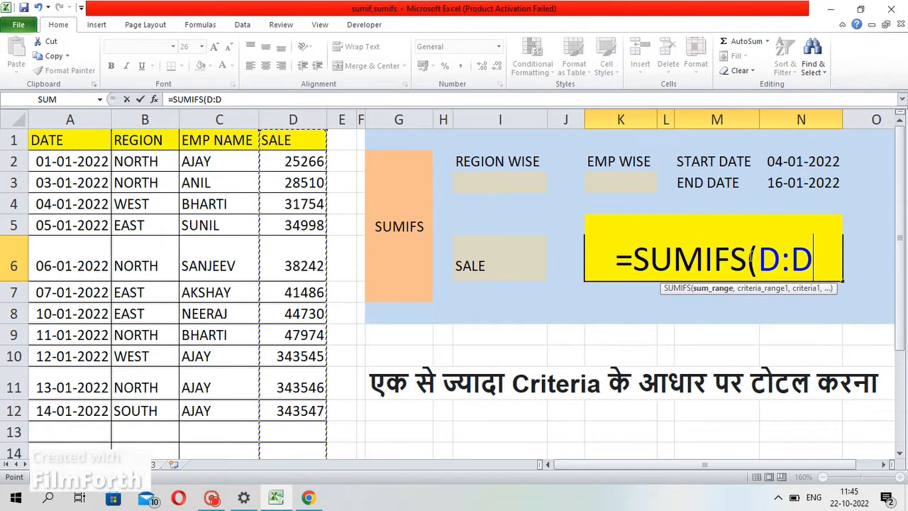
type(",")
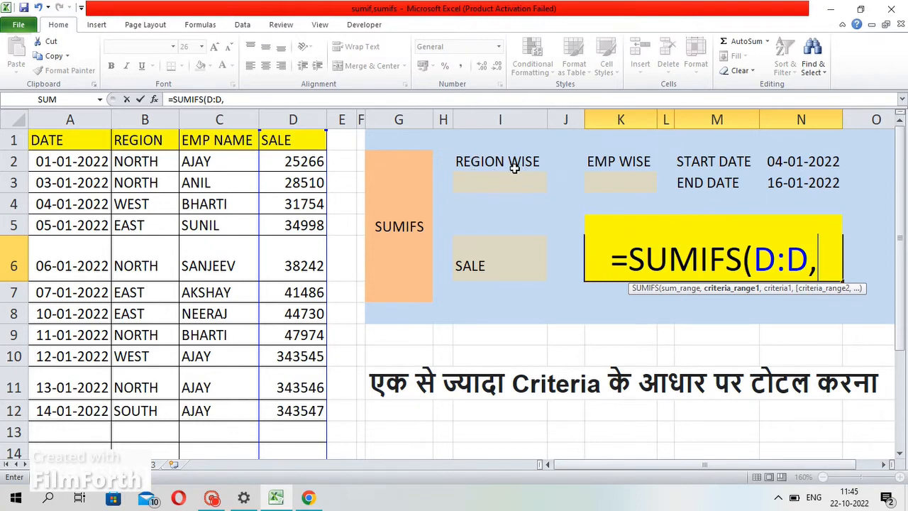
Add the REGION column B as the first criteria range with I3 as its criterion
left_click(147, 120)
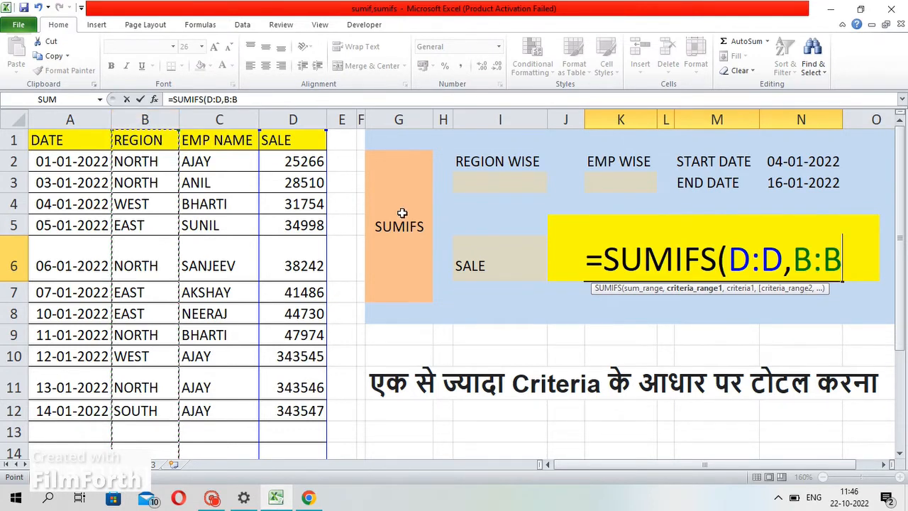
type(",")
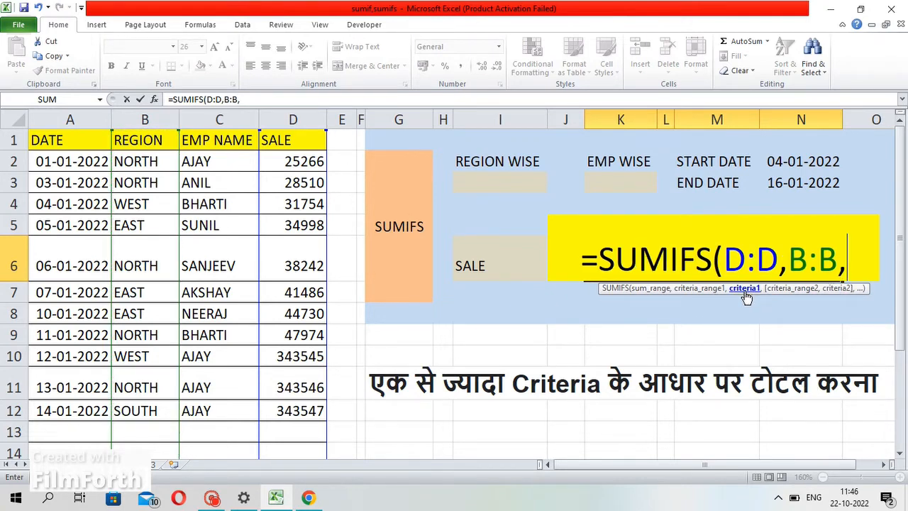
left_click(486, 182)
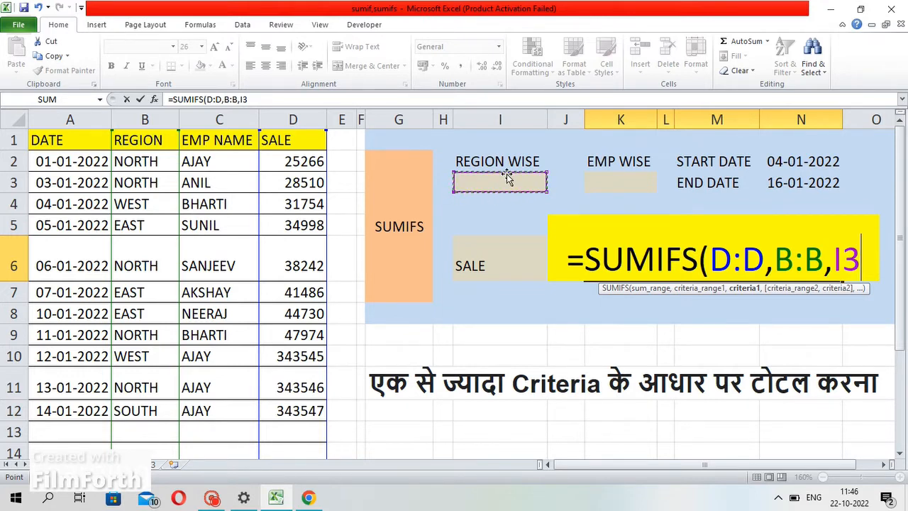
type(",")
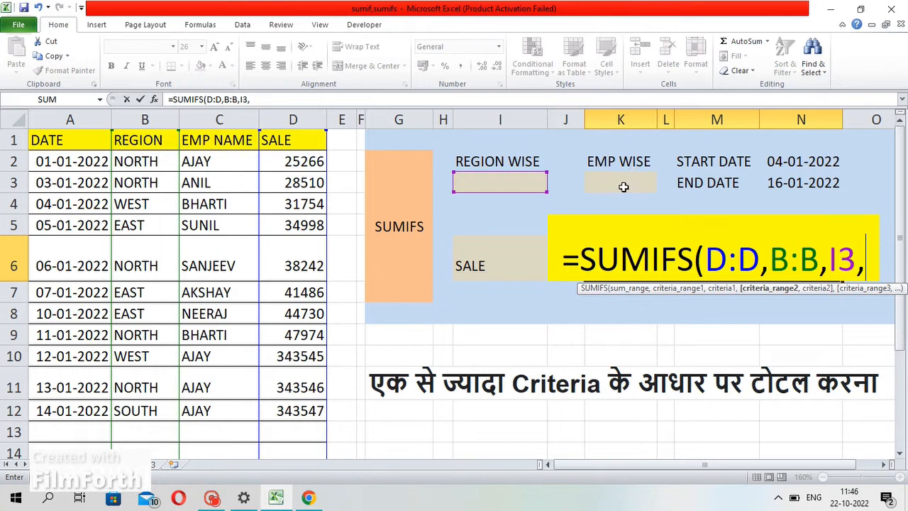
Add the EMP NAME column C as the second criteria range with K3 as its criterion
left_click(212, 117)
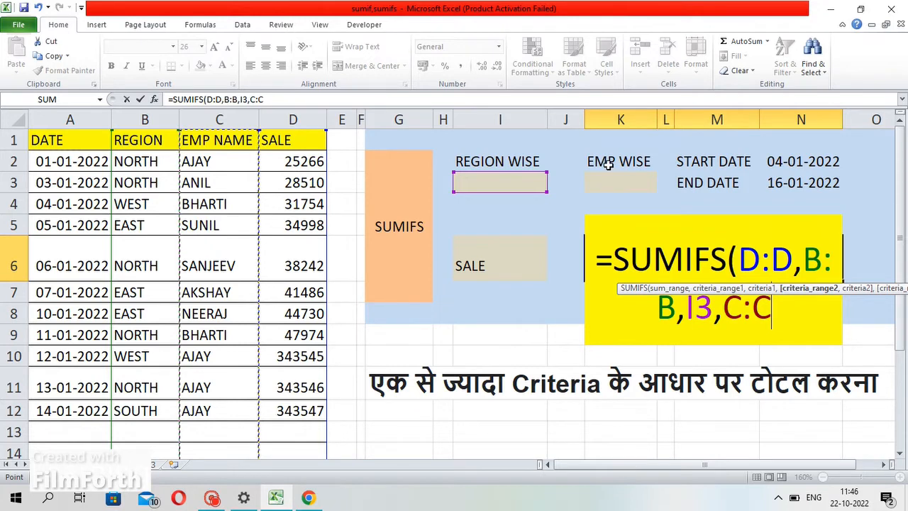
type(",")
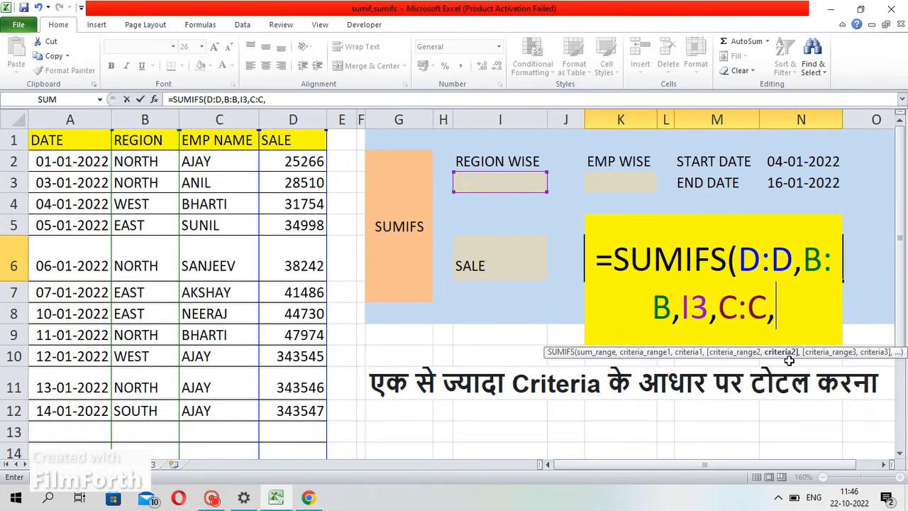
left_click(619, 177)
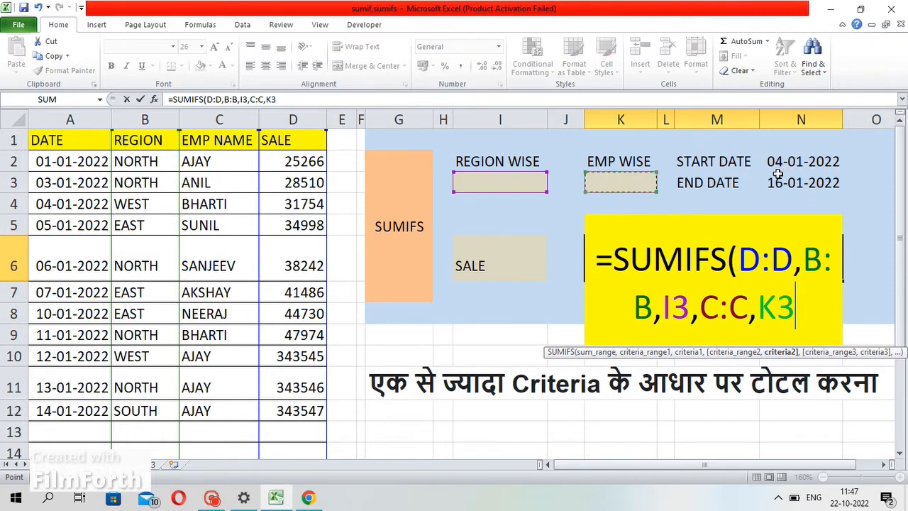
type(",")
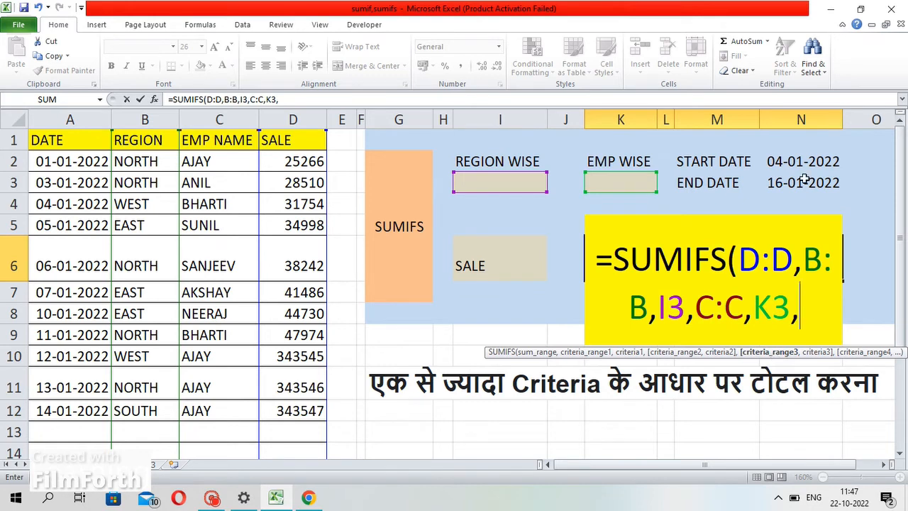
Add the DATE column A as the third criteria range with ">="&N2 as its criterion
left_click(69, 115)
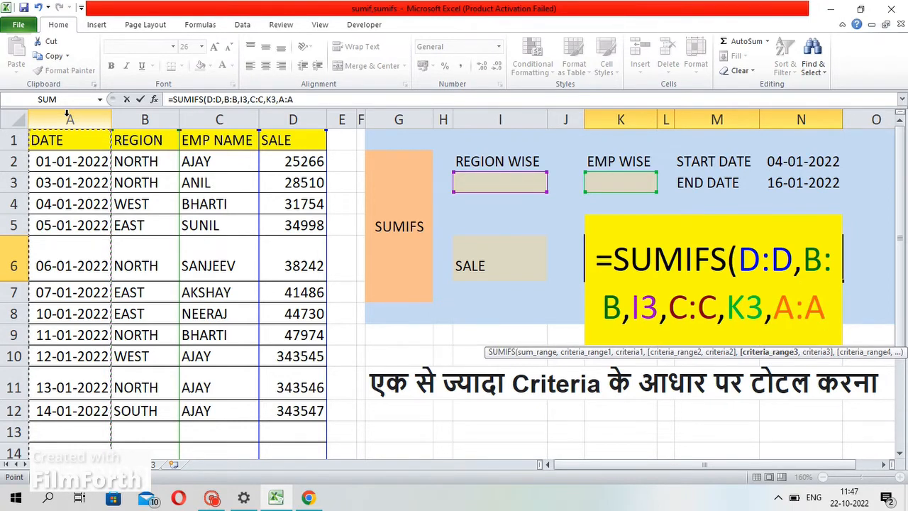
type(",")
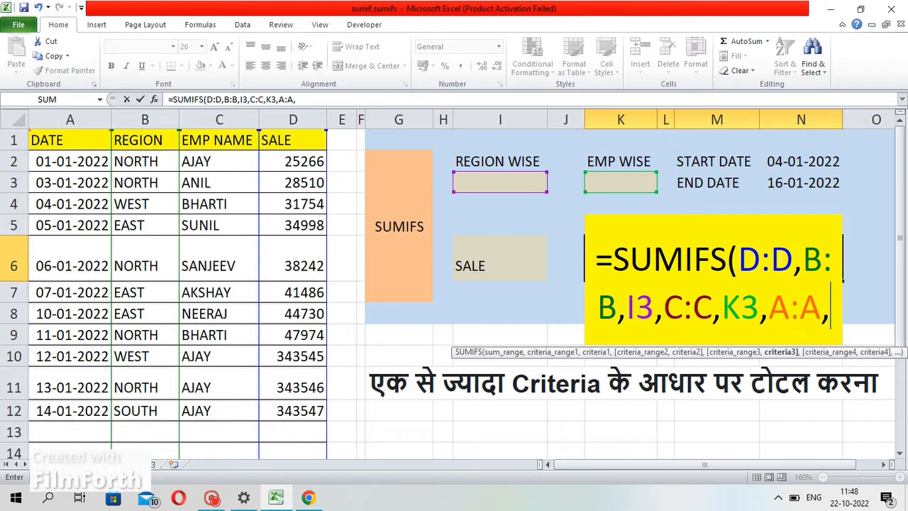
type("\"\"")
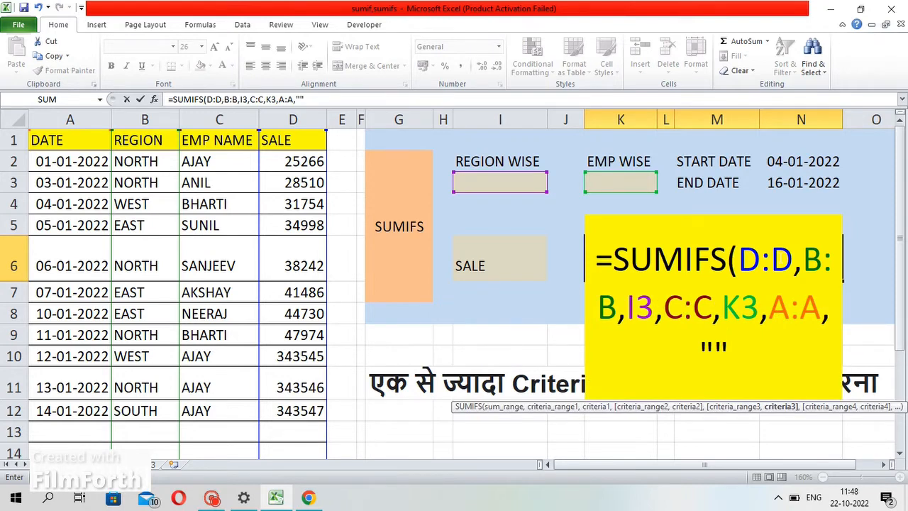
key("BackSpace")
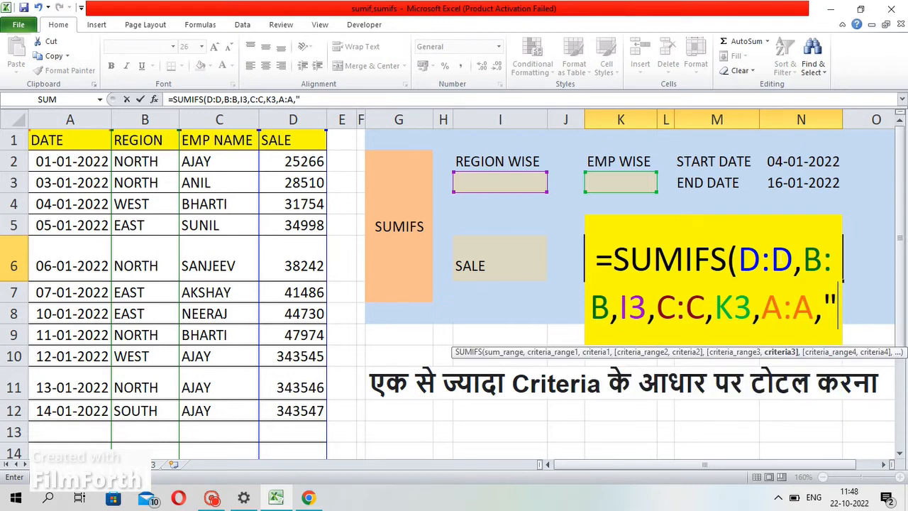
type(">")
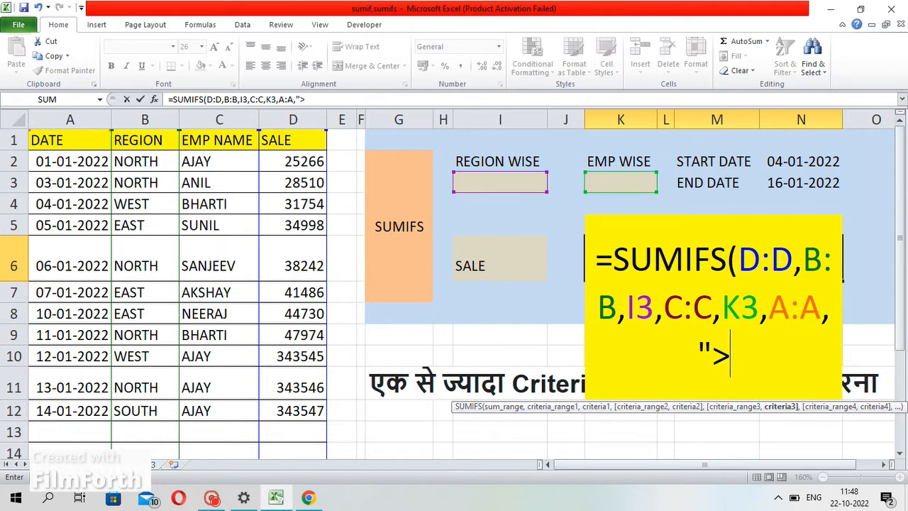
type("=\"\"")
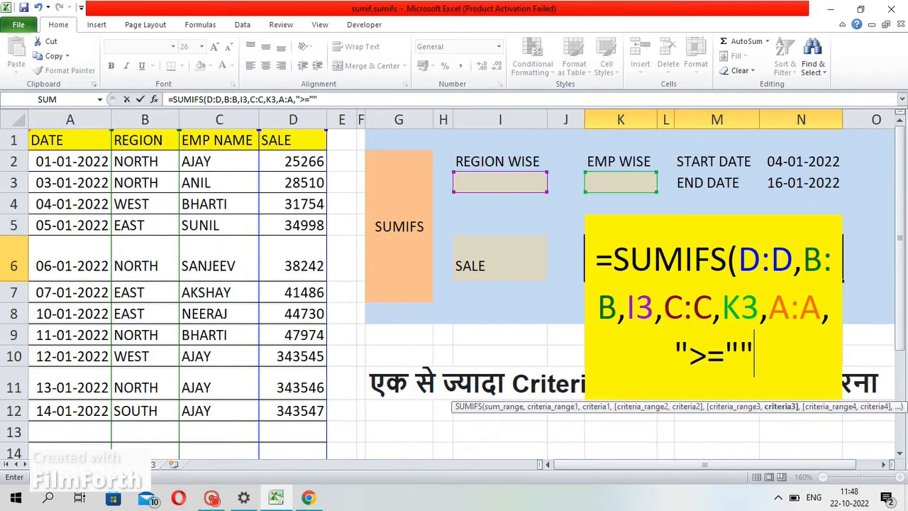
key("BackSpace")
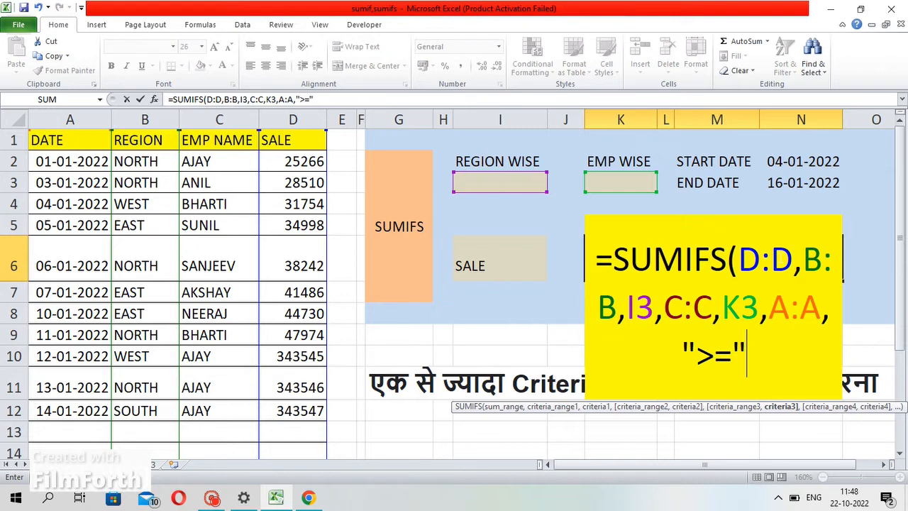
type("&")
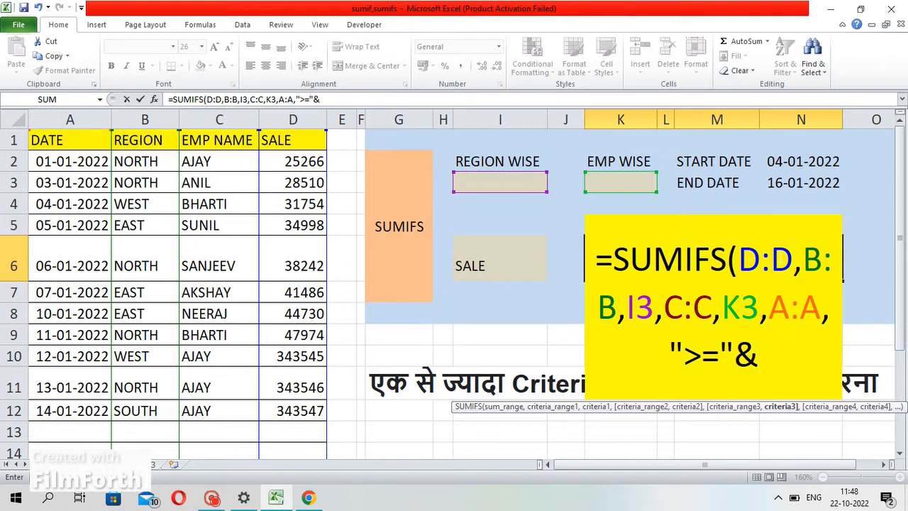
left_click(801, 161)
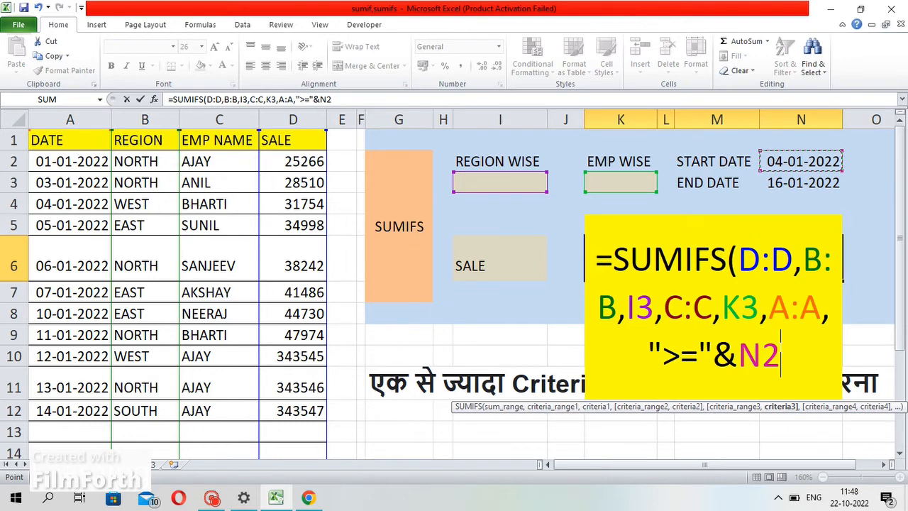
type(",")
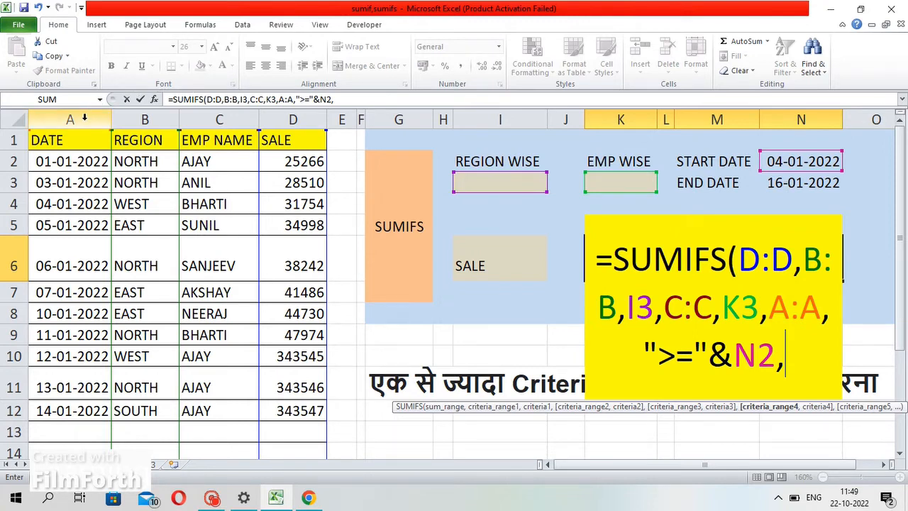
Add the DATE column A as the fourth criteria range with a "<=" criterion and enter the formula
left_click(84, 117)
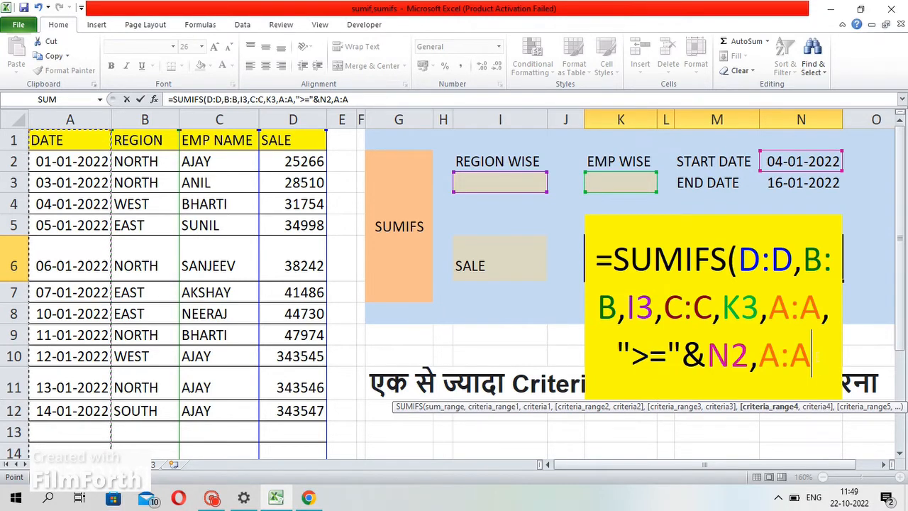
type(",")
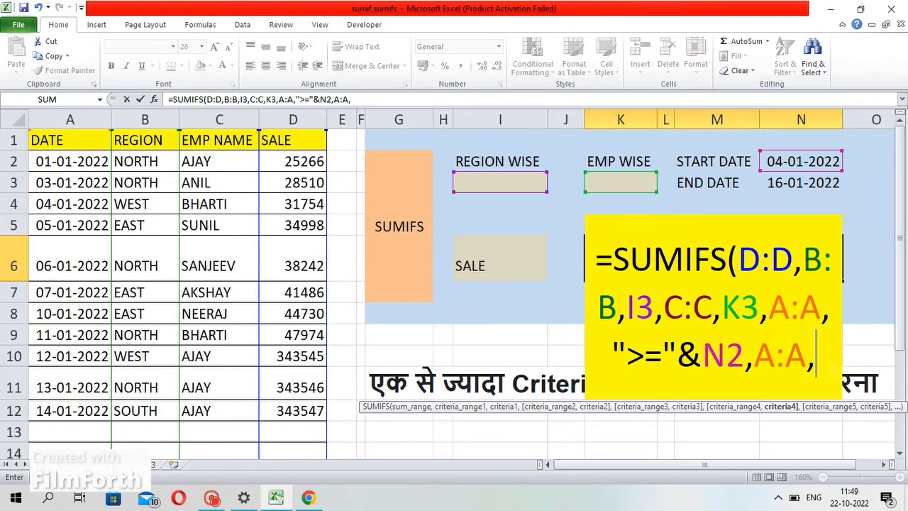
type("\"")
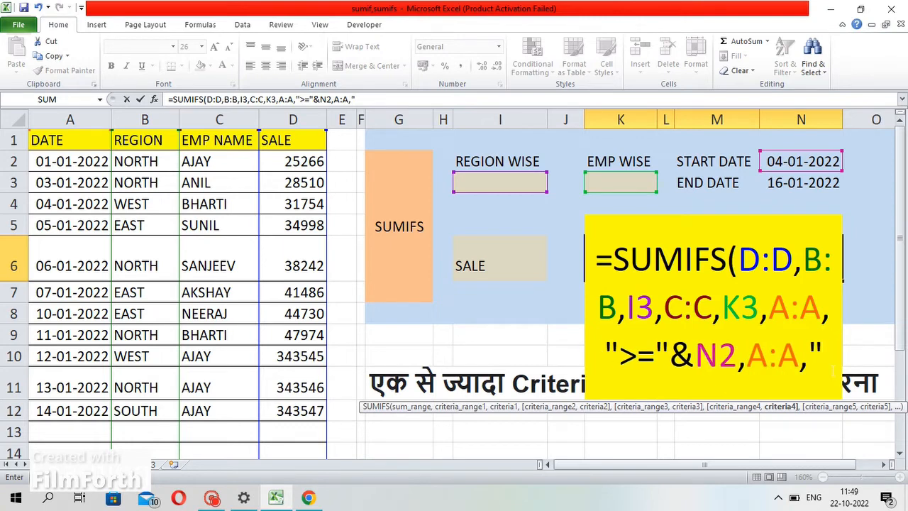
type("<")
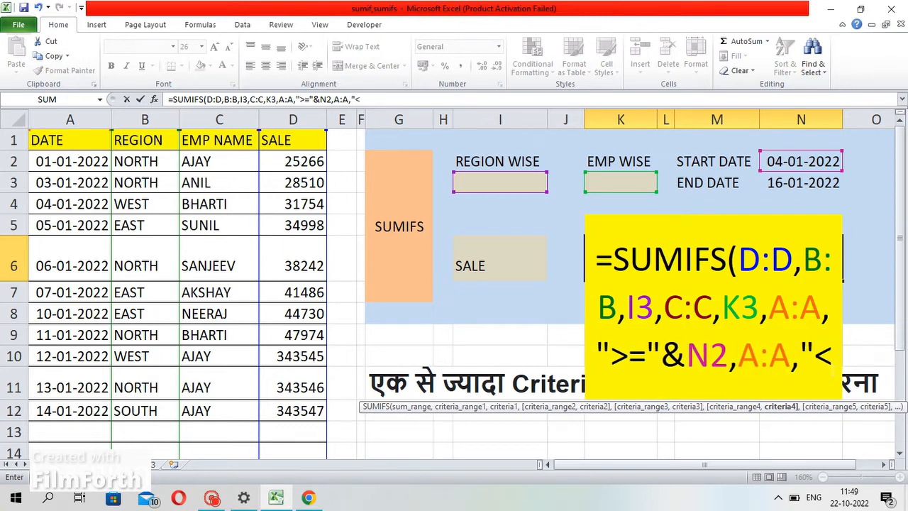
type("=")
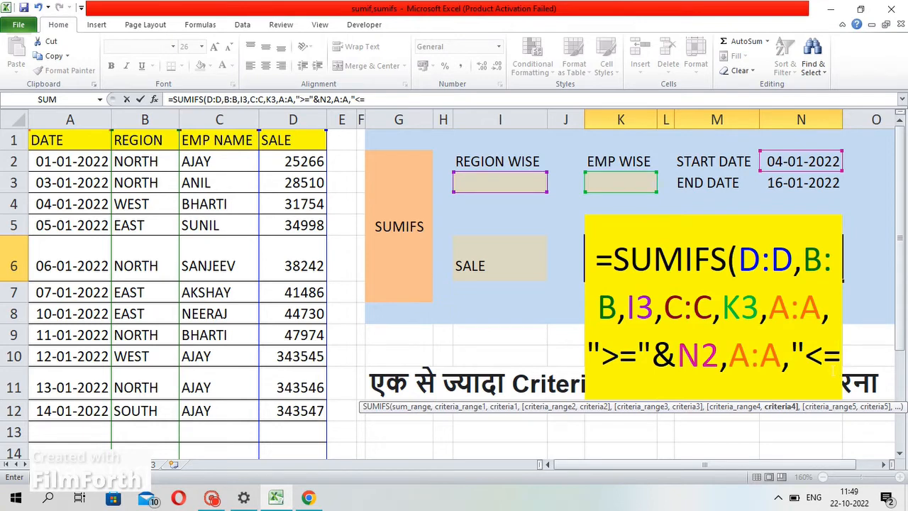
type("\"\"")
key("BackSpace")
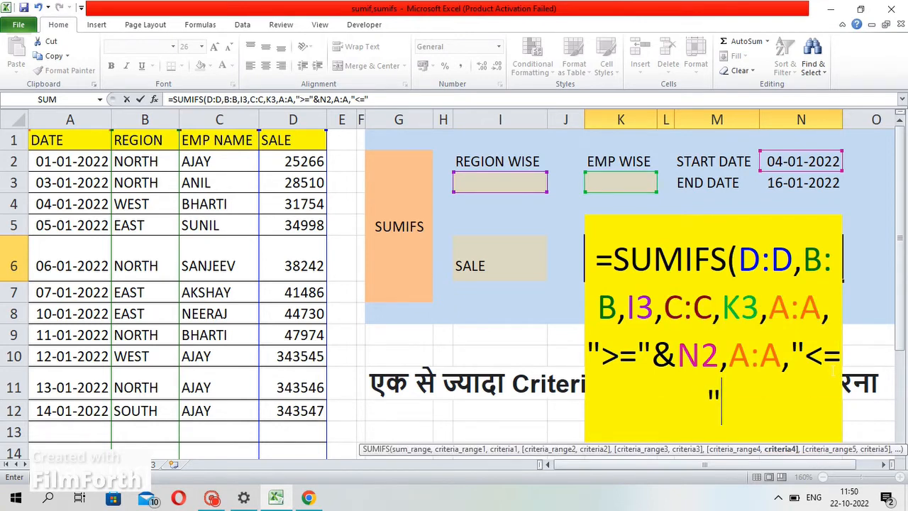
left_click(790, 183)
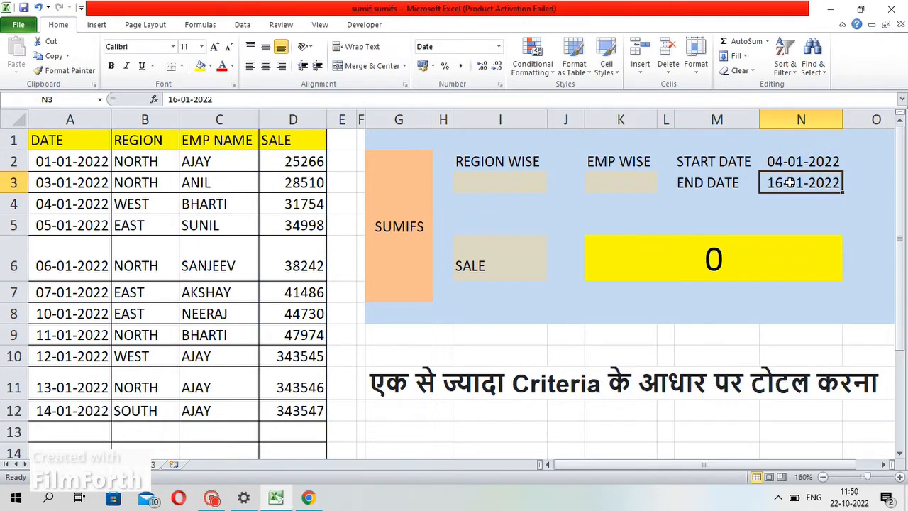
Edit the SUMIFS formula to join the END DATE cell N3 to the "<=" criterion and re-enter it
left_click(723, 259)
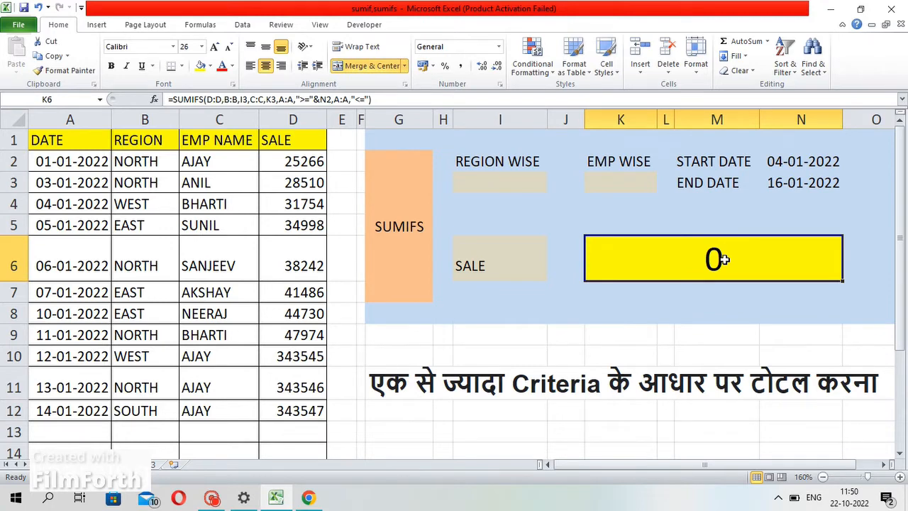
double_click(723, 259)
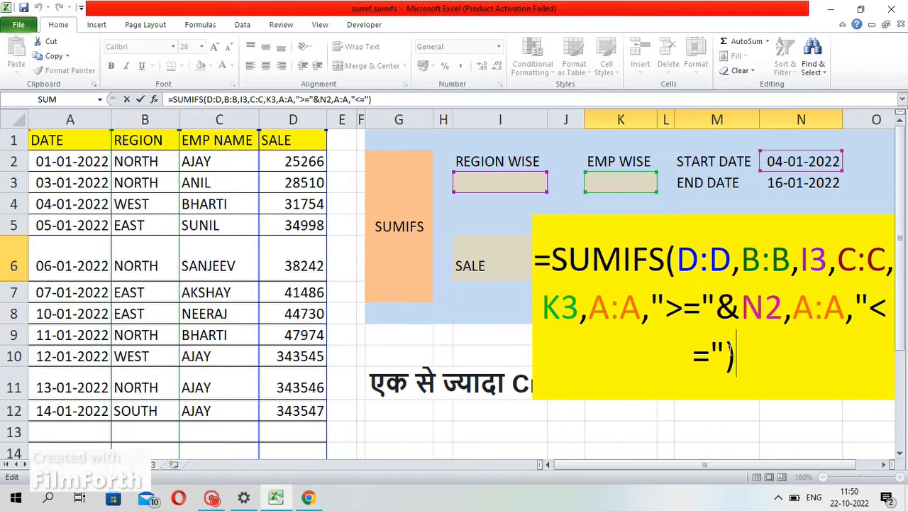
key("Left")
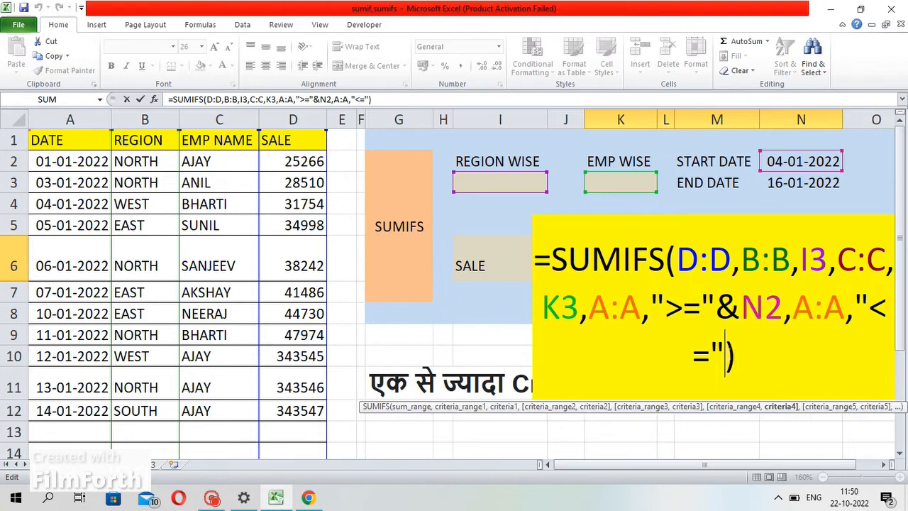
type("&")
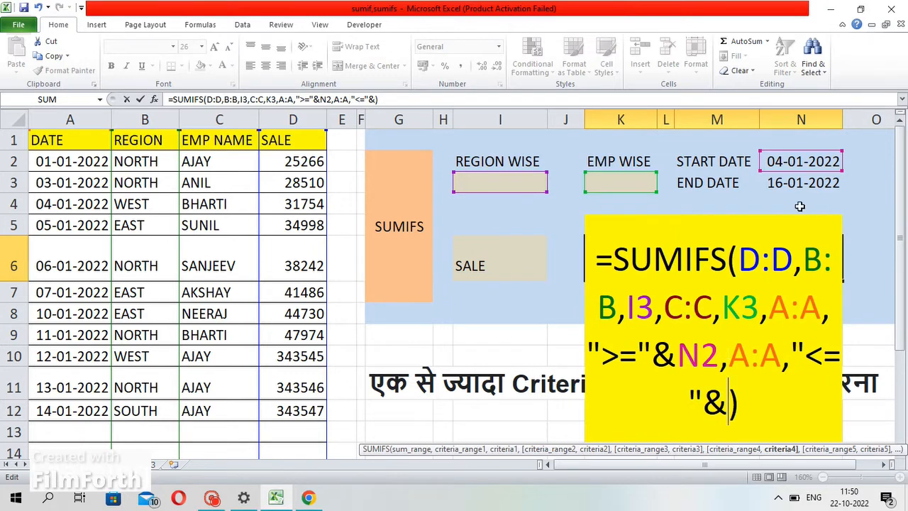
left_click(793, 183)
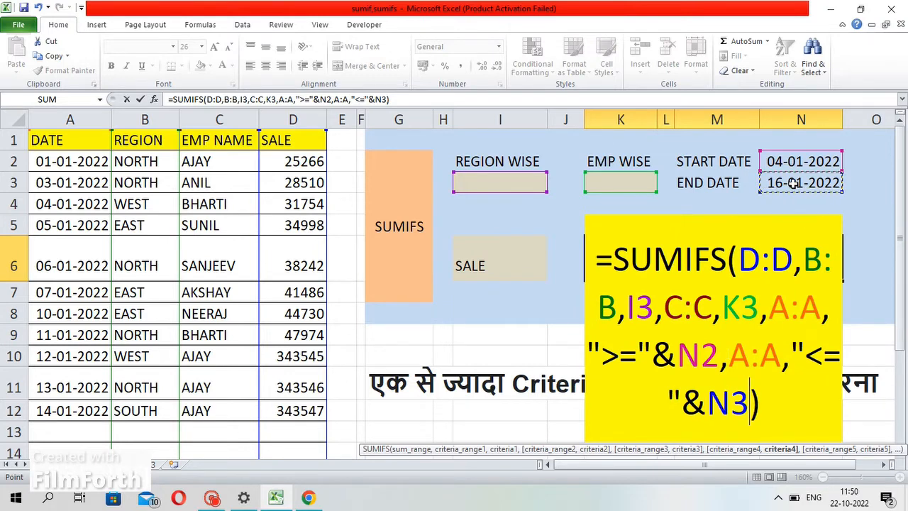
key("Return")
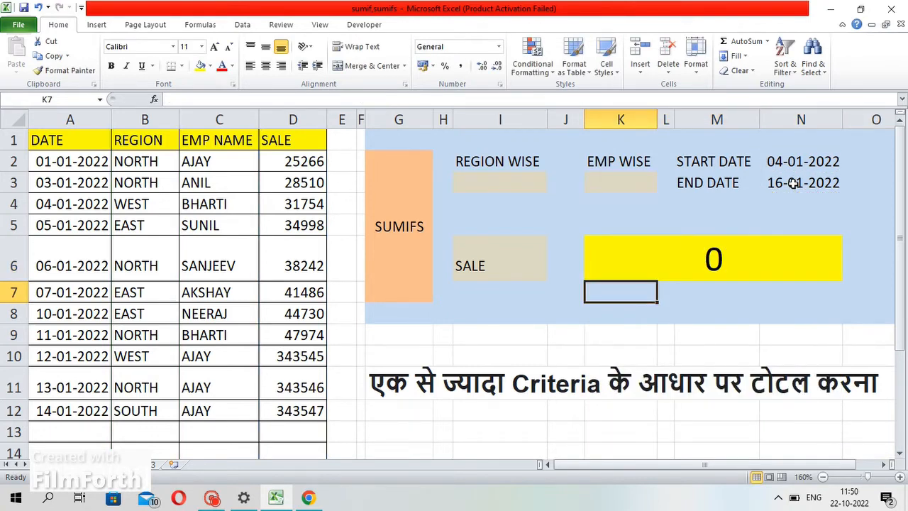
Enter north as the region in I3 and AJAY as the employee name in K3
left_click(723, 245)
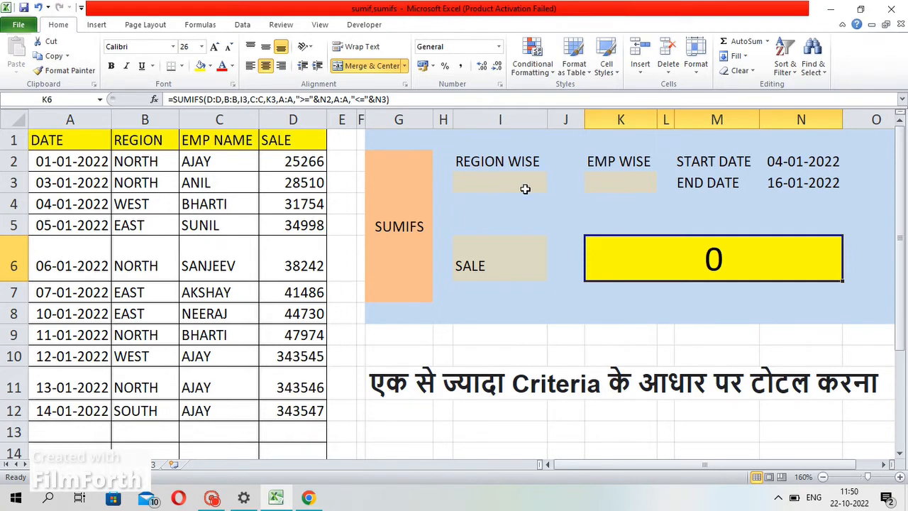
left_click(497, 177)
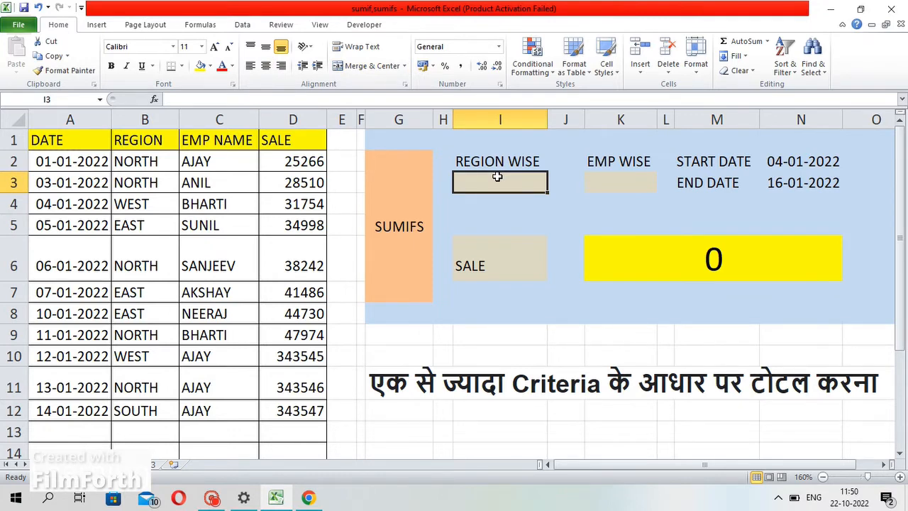
type("no")
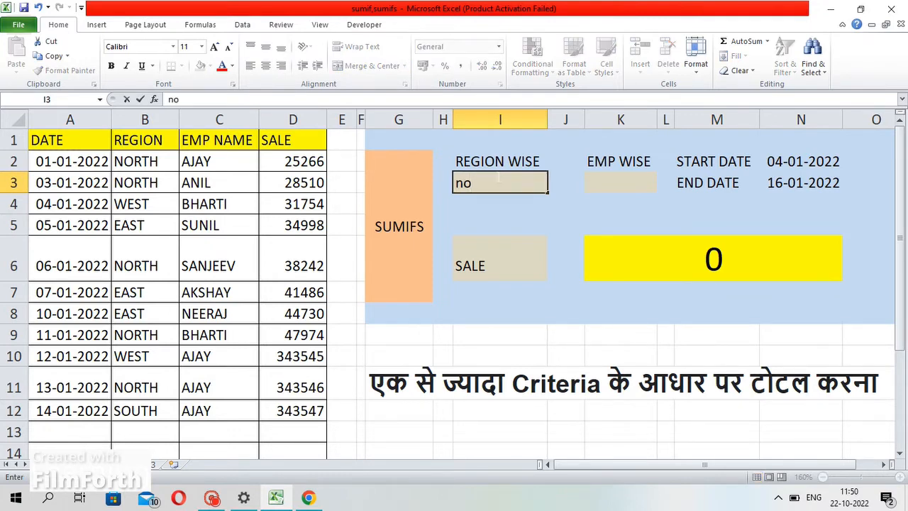
type("rth")
key("Return")
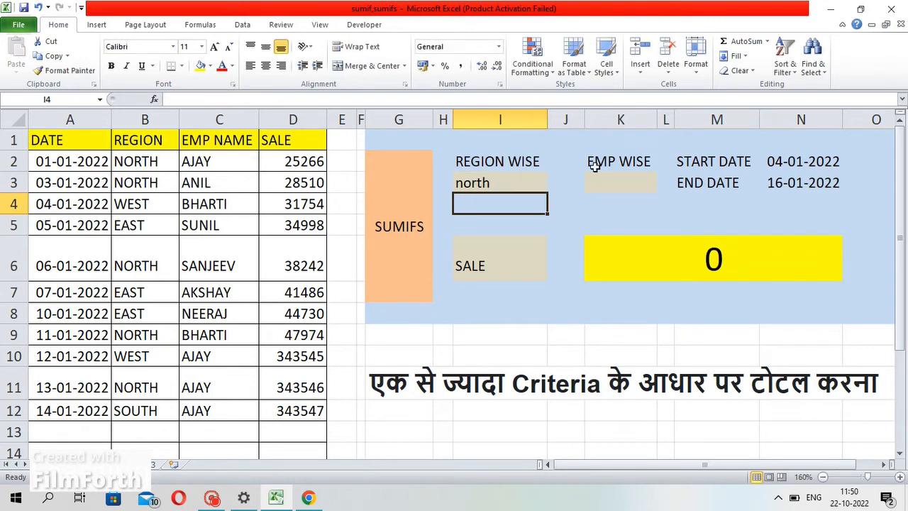
left_click(617, 176)
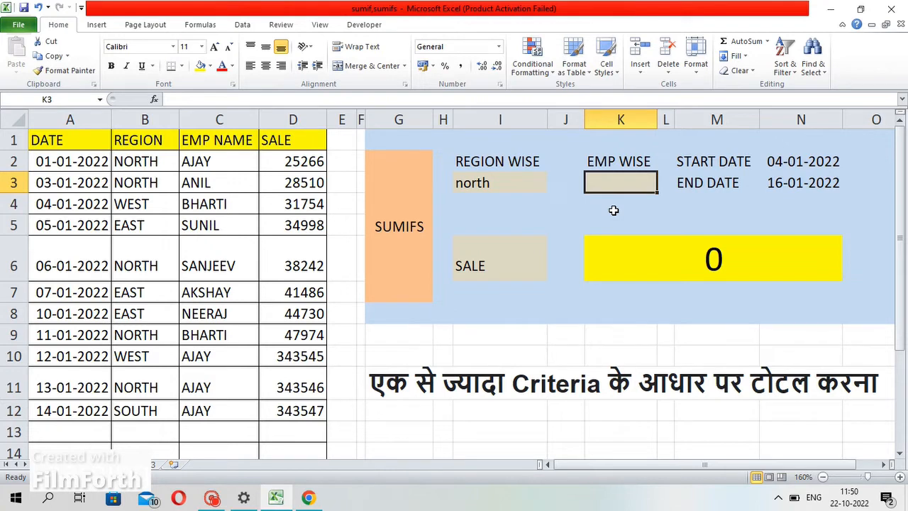
type("AJAY")
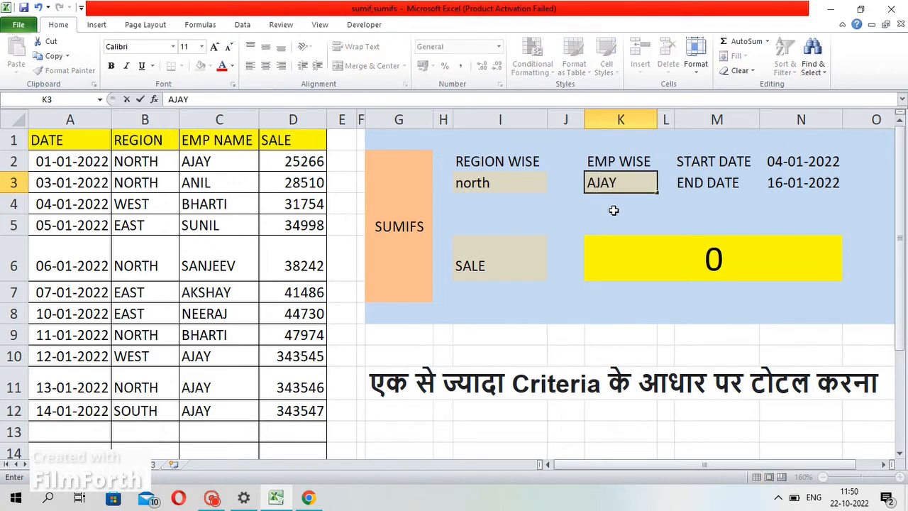
key("Return")
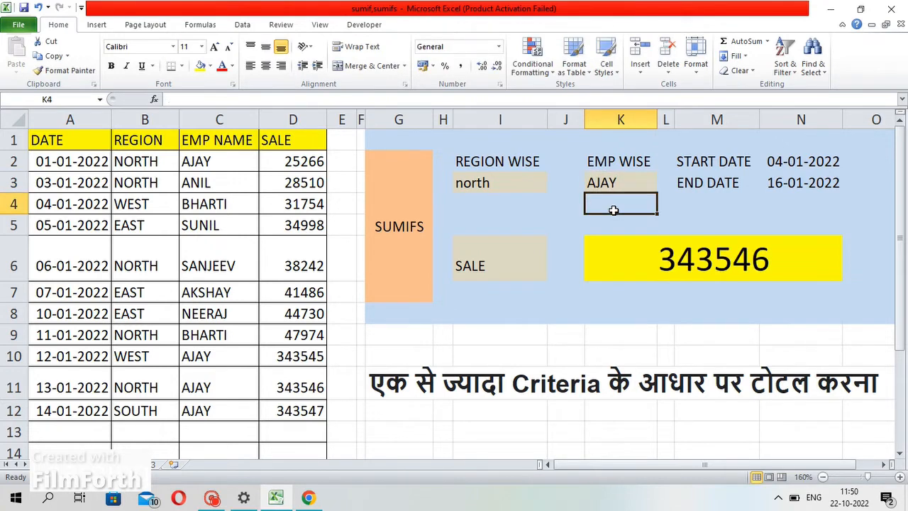
Inspect the sale formula cell and the region and employee criteria cells, then select the header range A1:D1
left_click(676, 263)
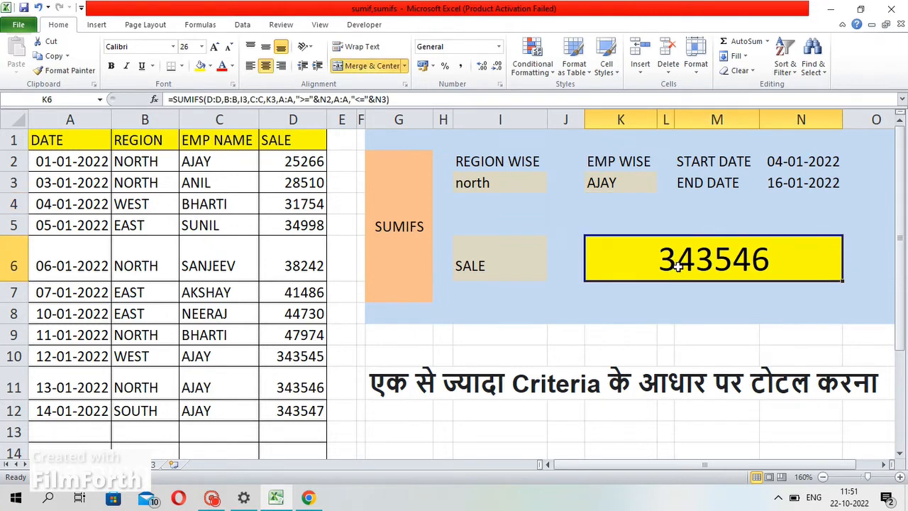
left_click(507, 178)
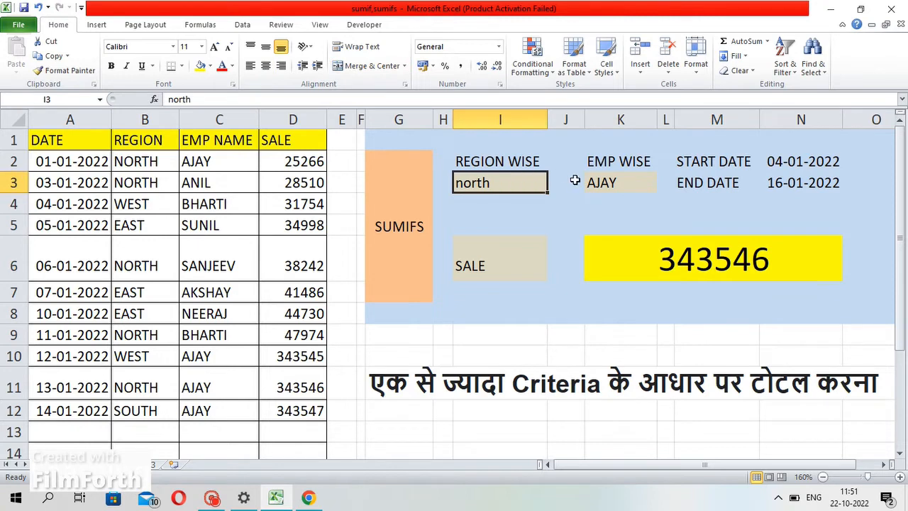
left_click(605, 183)
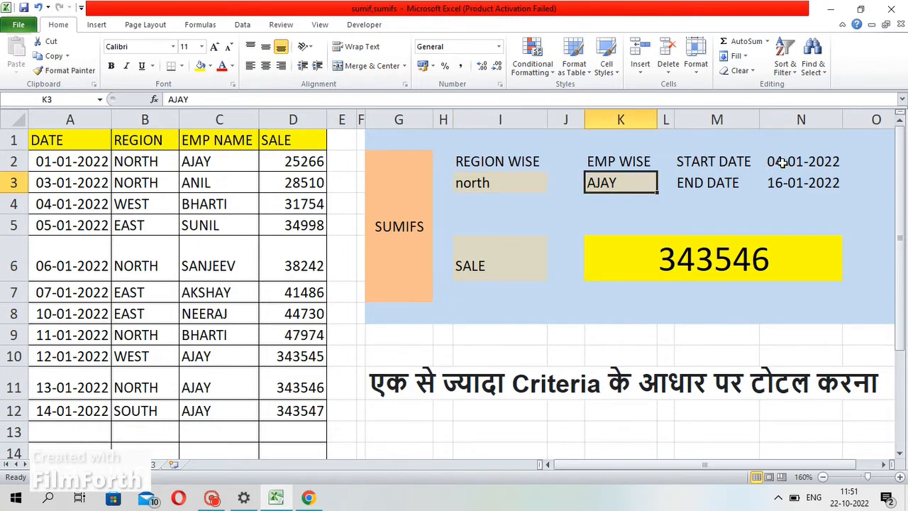
left_click(662, 265)
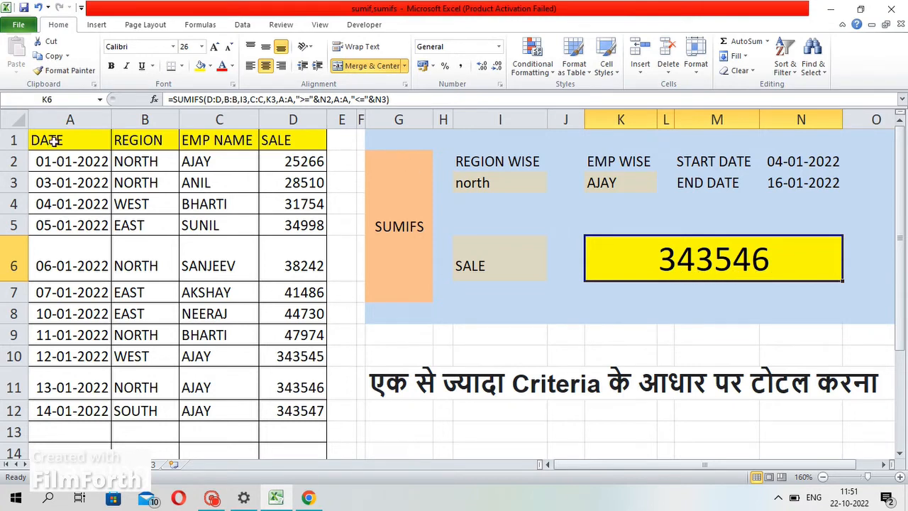
left_click_drag(49, 142, 321, 141)
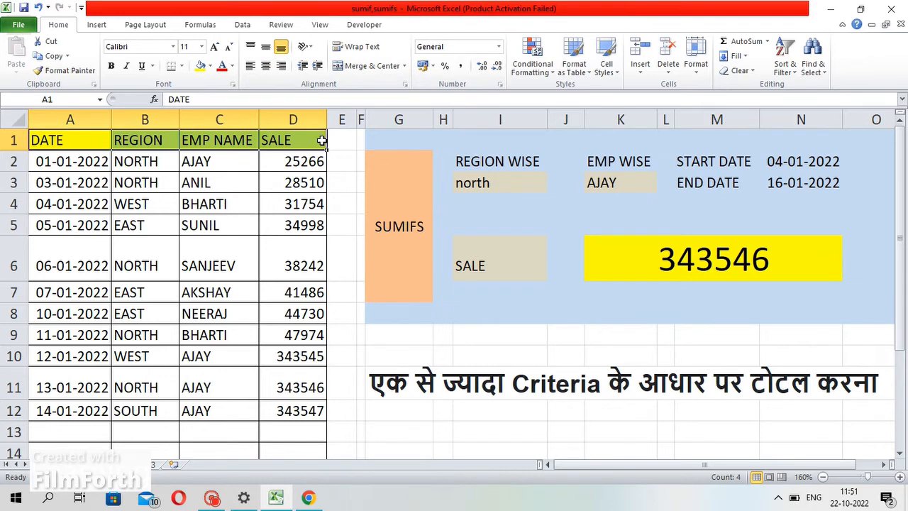
Turn on AutoFilter for the header row and filter the EMP NAME column to show only AJAY
key("ctrl+shift+l")
left_click(223, 205)
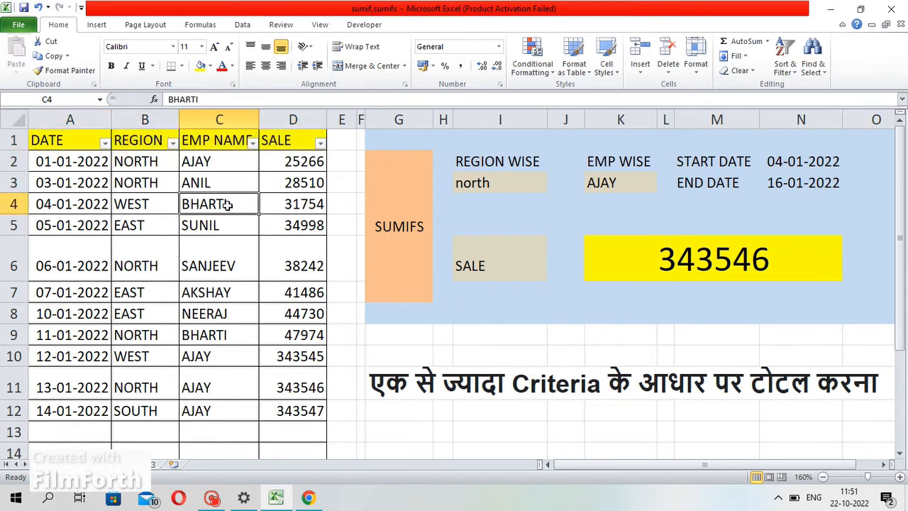
left_click(252, 144)
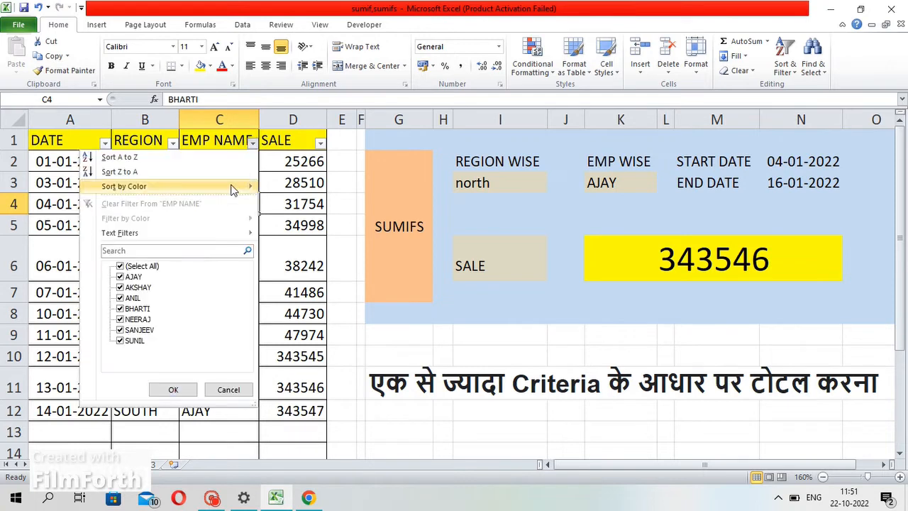
left_click(131, 266)
left_click(129, 277)
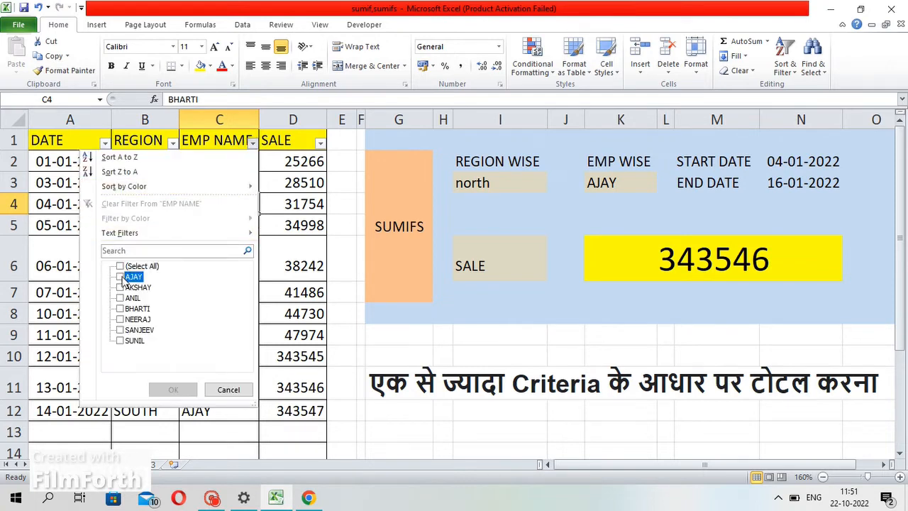
left_click(173, 389)
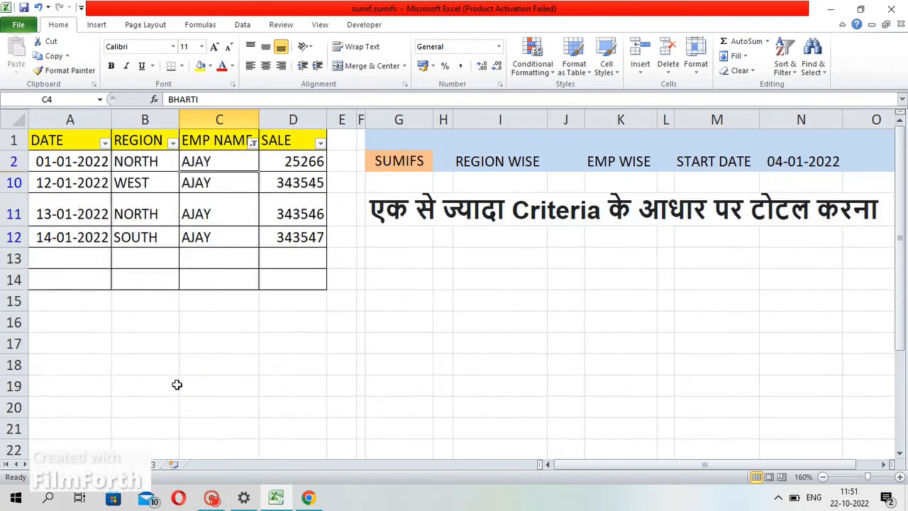
Filter the REGION column to NORTH and select the visible SALE cells to check their sum
left_click(172, 143)
left_click(55, 267)
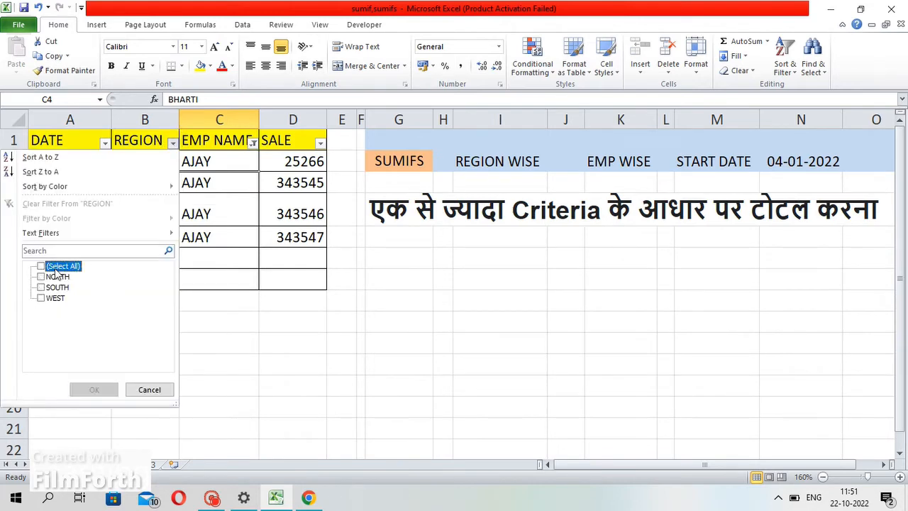
left_click(44, 276)
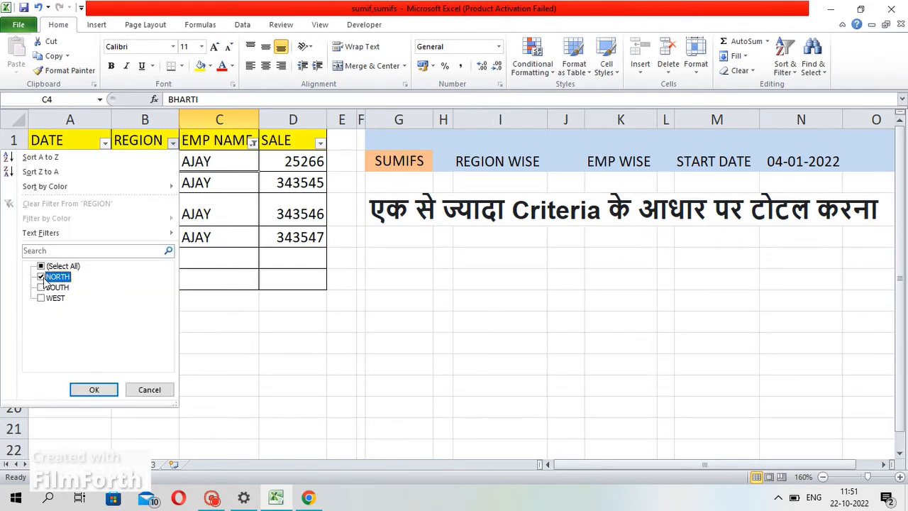
left_click(95, 387)
left_click(325, 322)
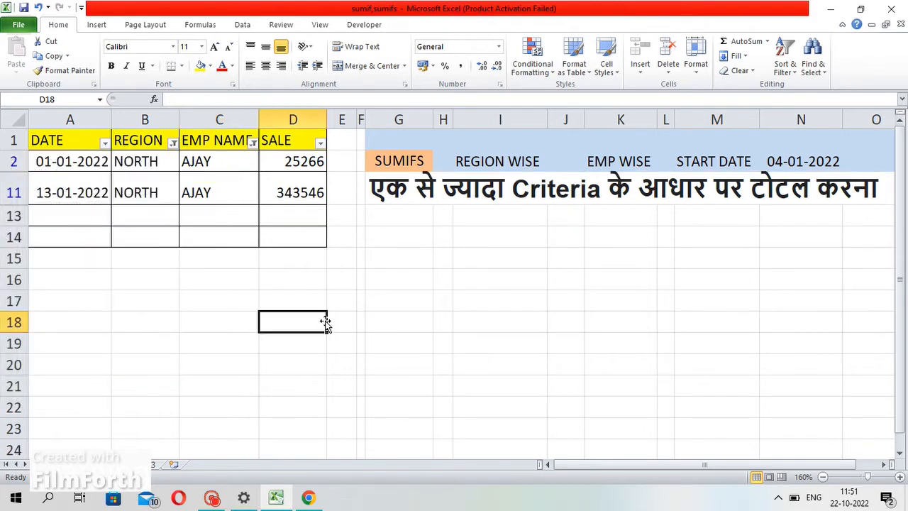
left_click_drag(293, 159, 292, 209)
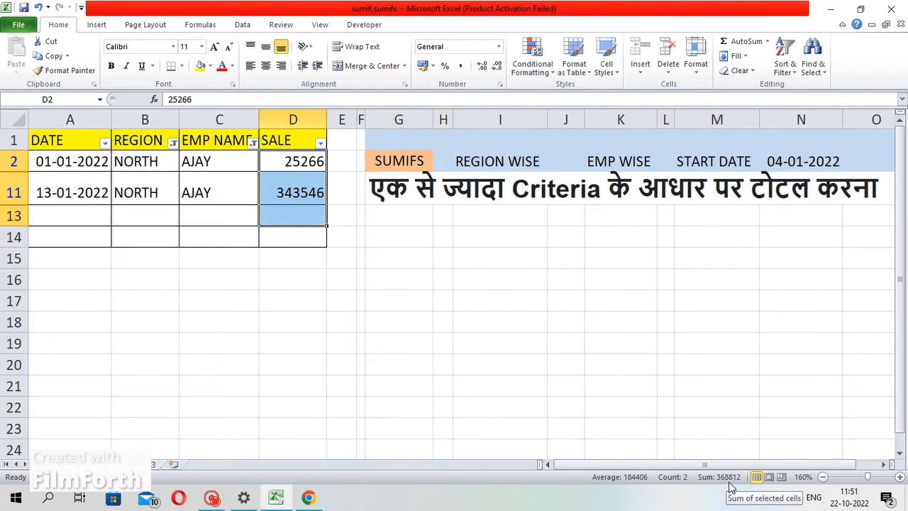
Clear the REGION and EMP NAME filters so all rows show again
left_click(430, 292)
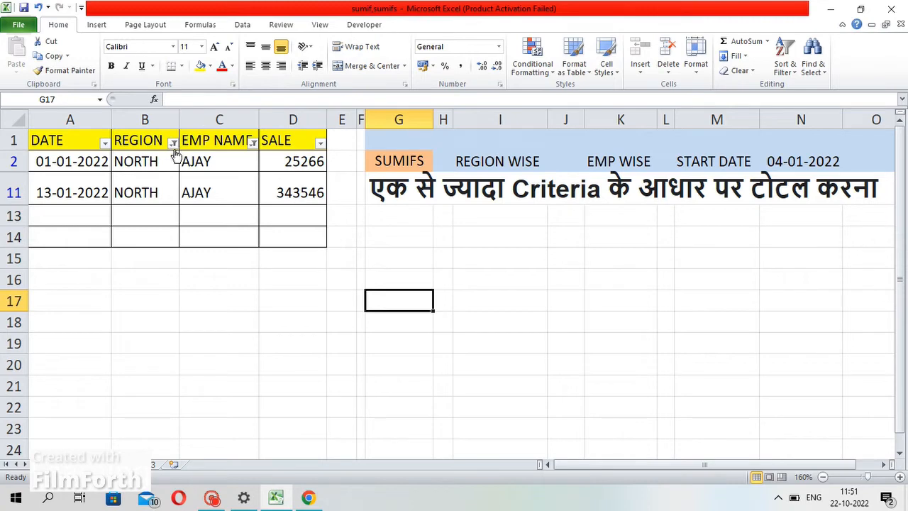
mouse_move(175, 153)
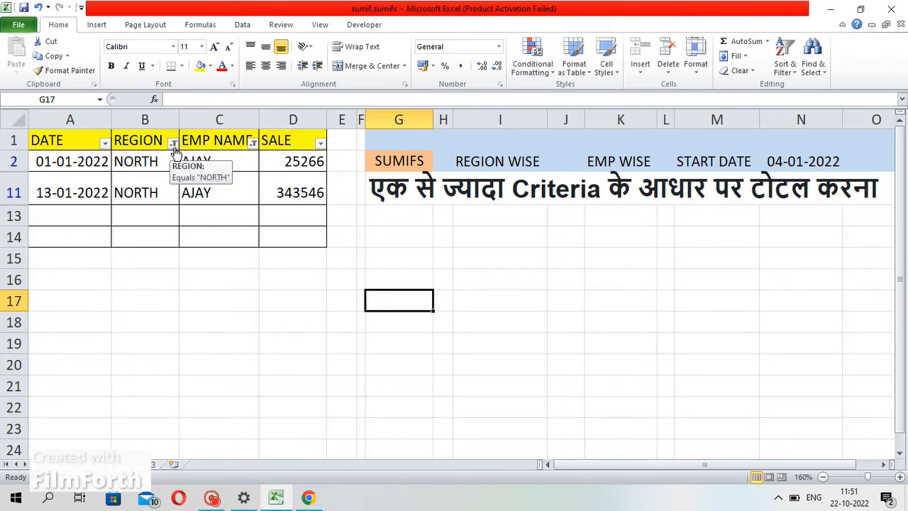
left_click(175, 146)
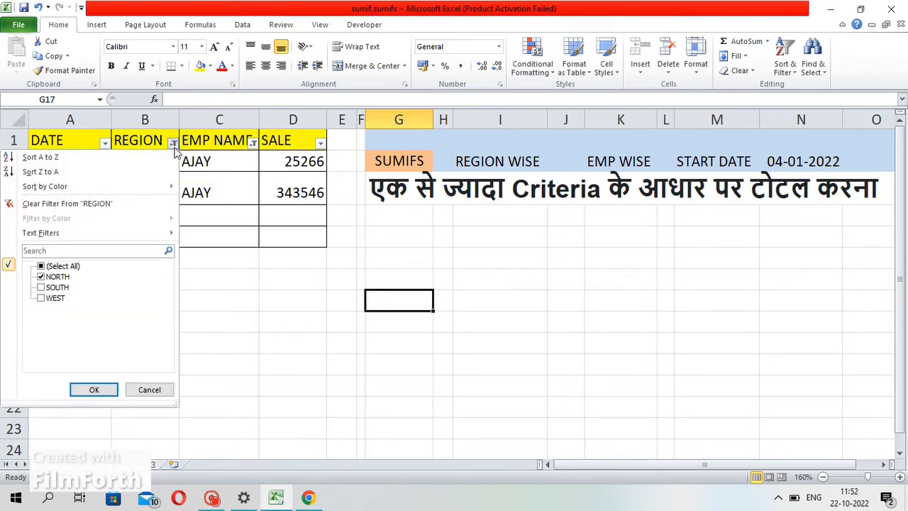
left_click(73, 268)
left_click(94, 387)
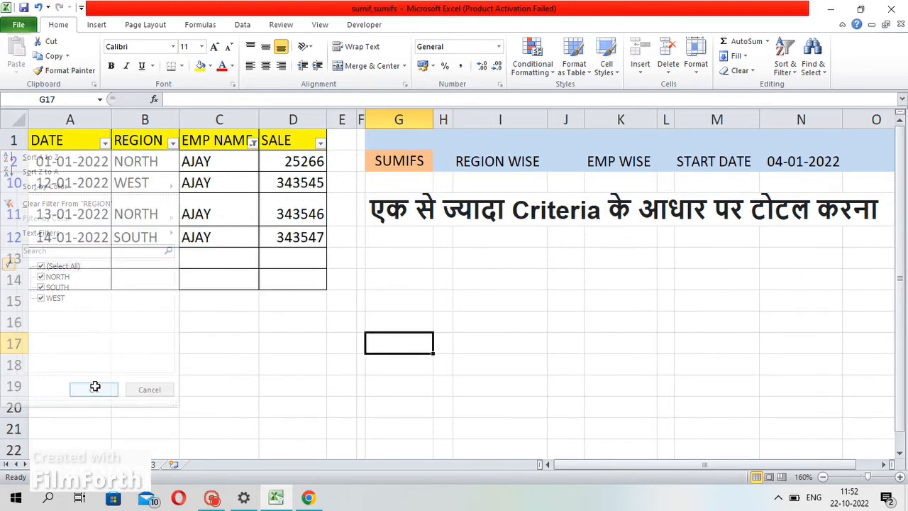
left_click(253, 143)
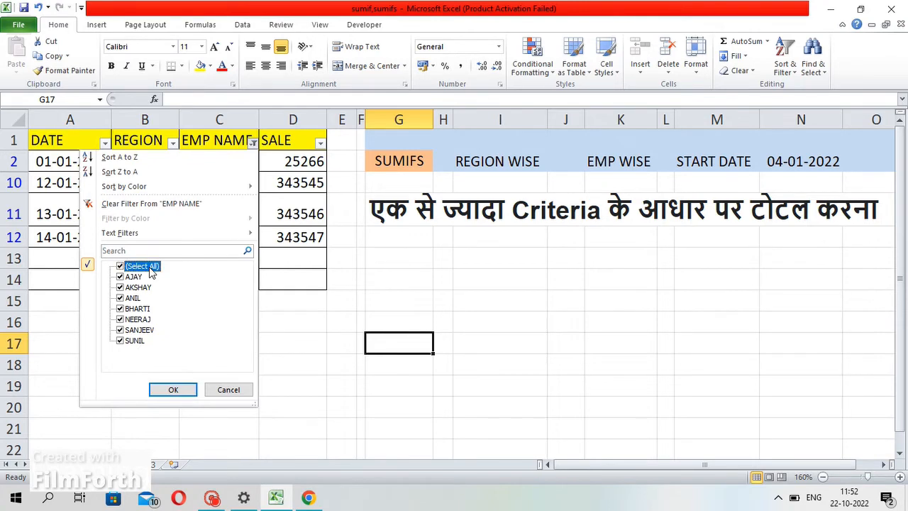
left_click(171, 389)
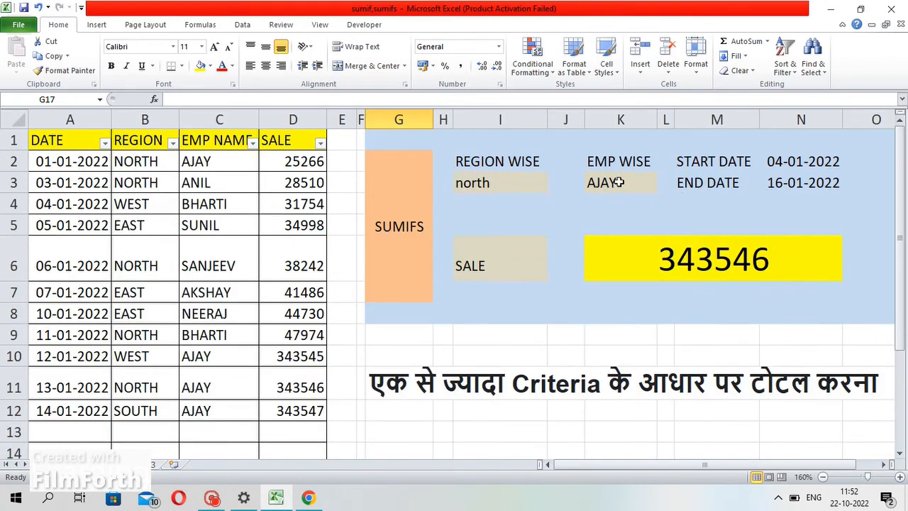
Review the region and employee criteria cells, then filter EMP NAME to AJAY again
left_click(495, 186)
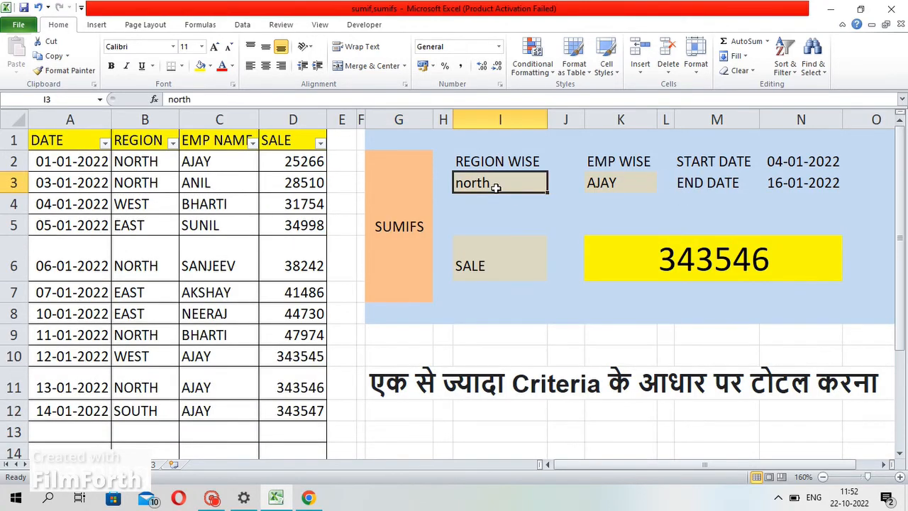
left_click(588, 182)
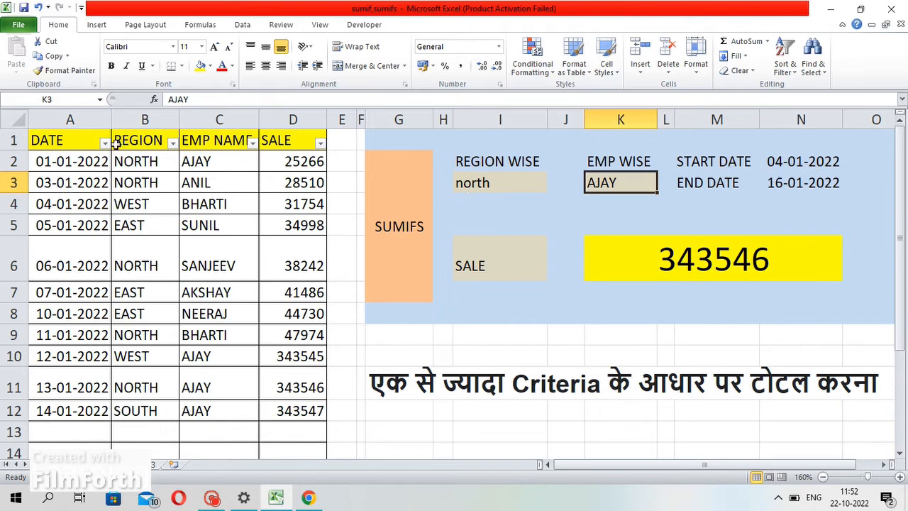
left_click(252, 143)
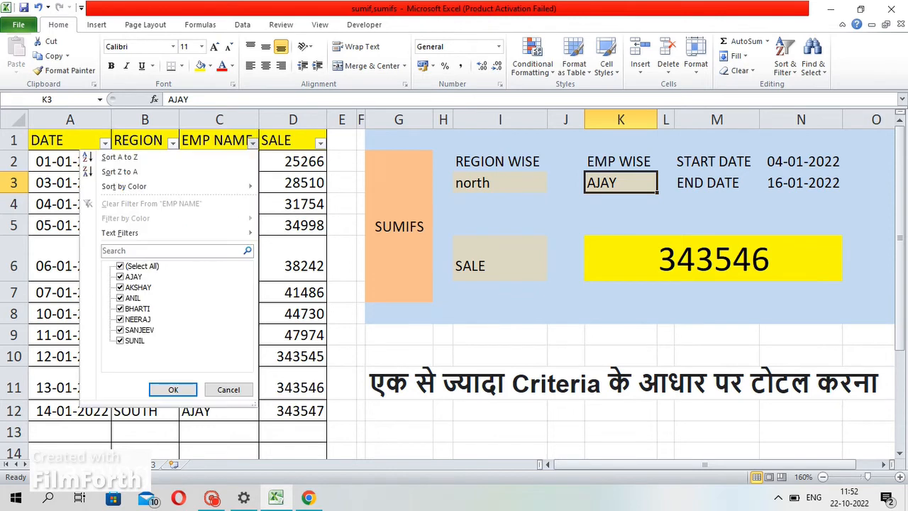
left_click(134, 267)
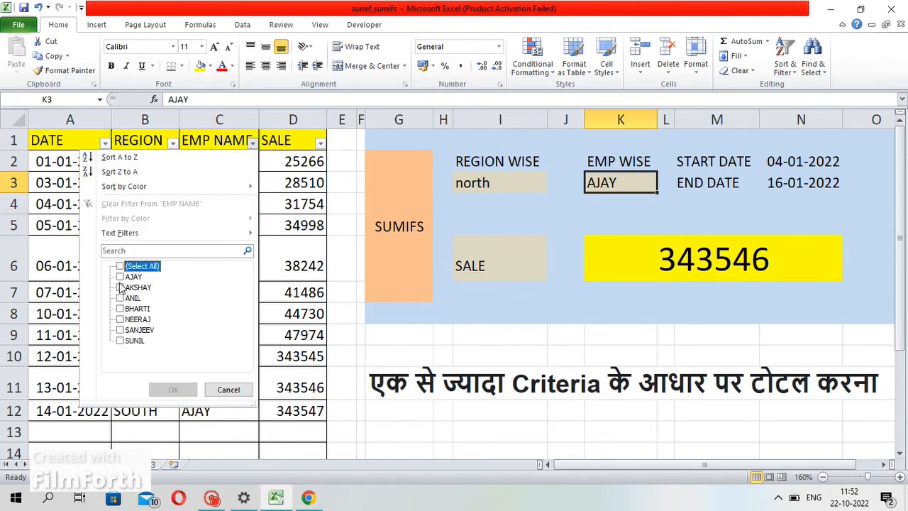
left_click(120, 277)
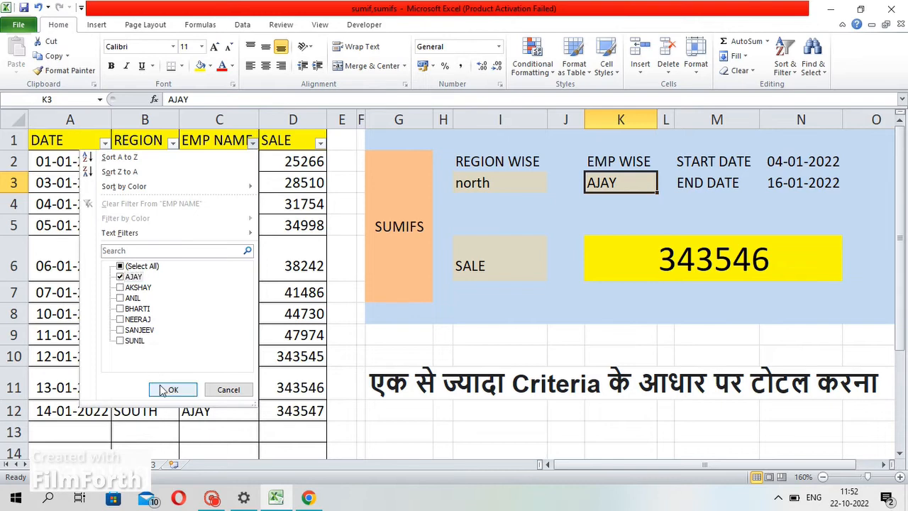
left_click(164, 390)
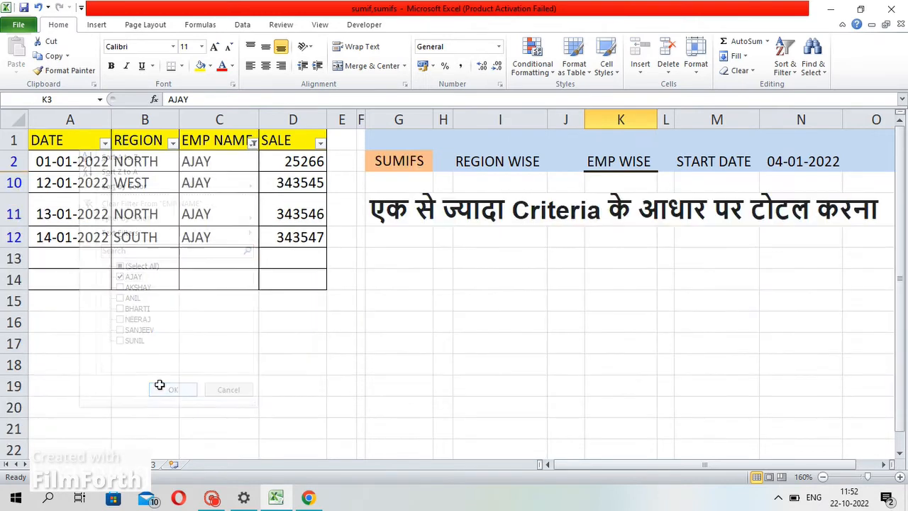
Filter the REGION column to NORTH again
left_click(172, 142)
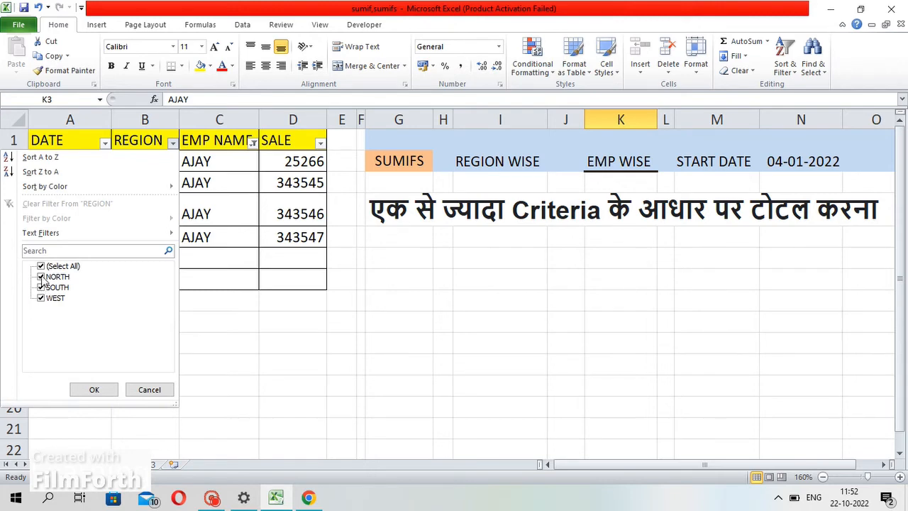
left_click(41, 266)
left_click(41, 276)
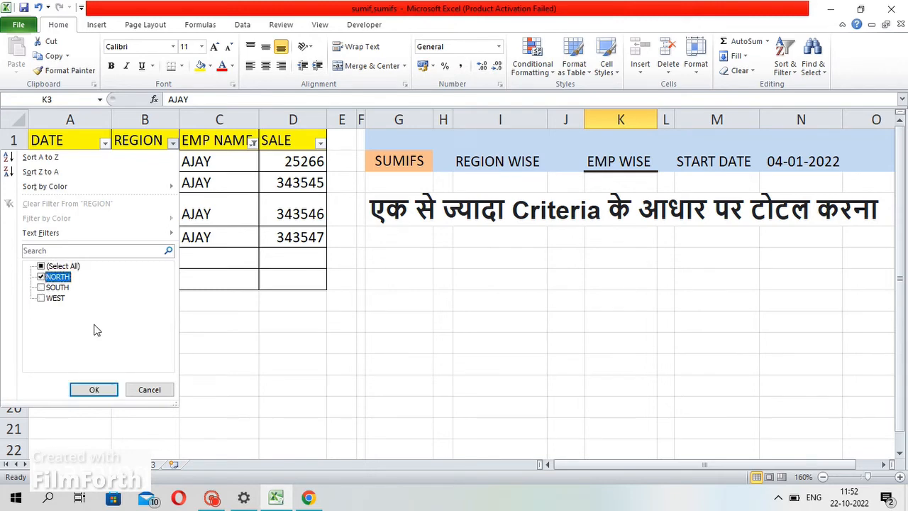
left_click(83, 389)
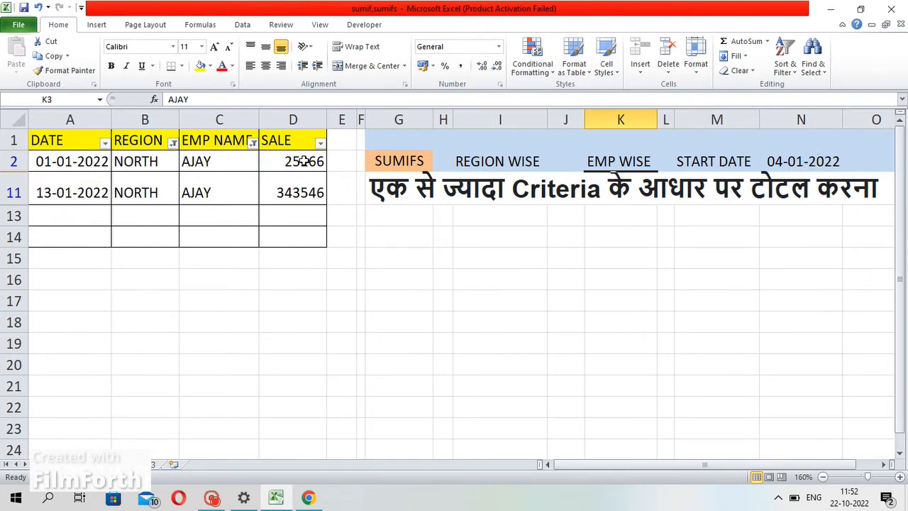
Inspect the first visible date, the START DATE cell and the matching sale value
double_click(35, 167)
left_click_drag(44, 166, 111, 168)
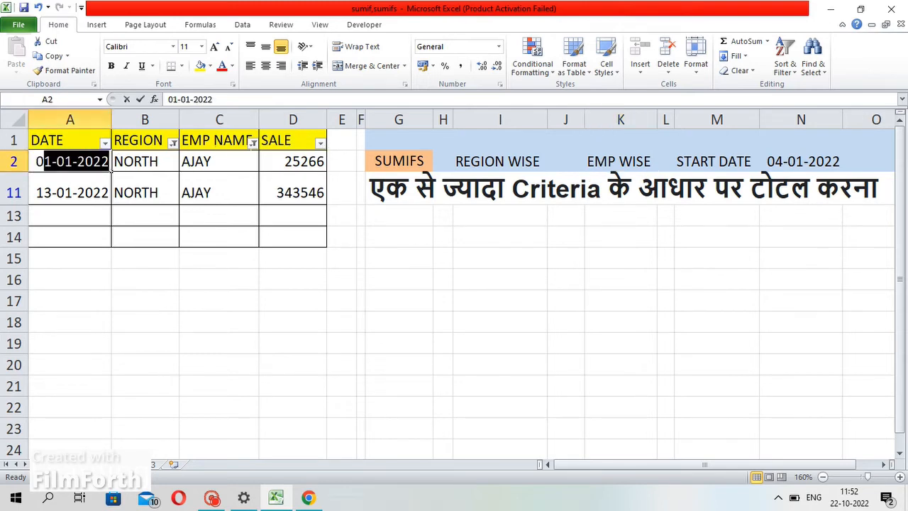
key("Escape")
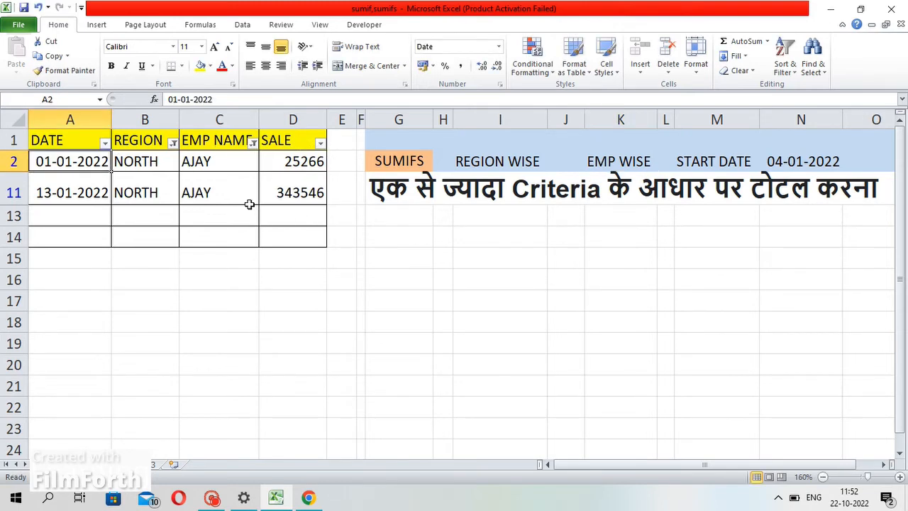
left_click(812, 159)
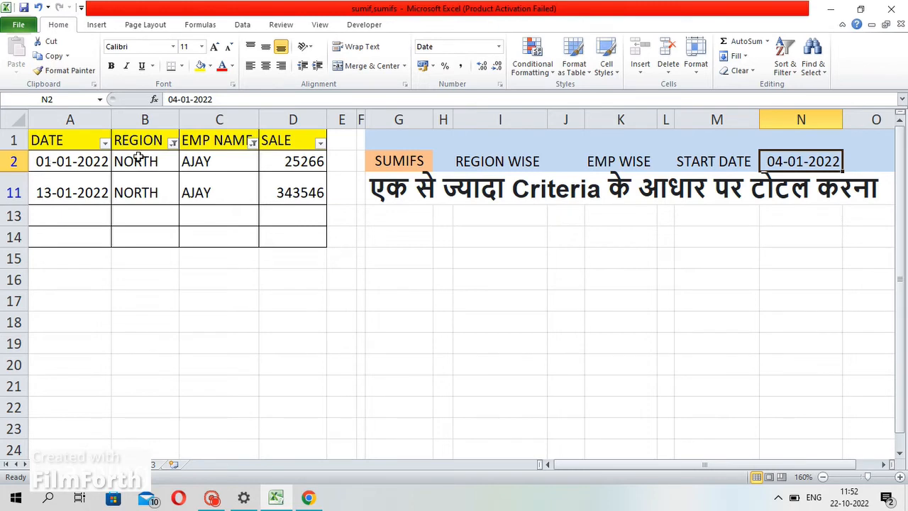
left_click(284, 191)
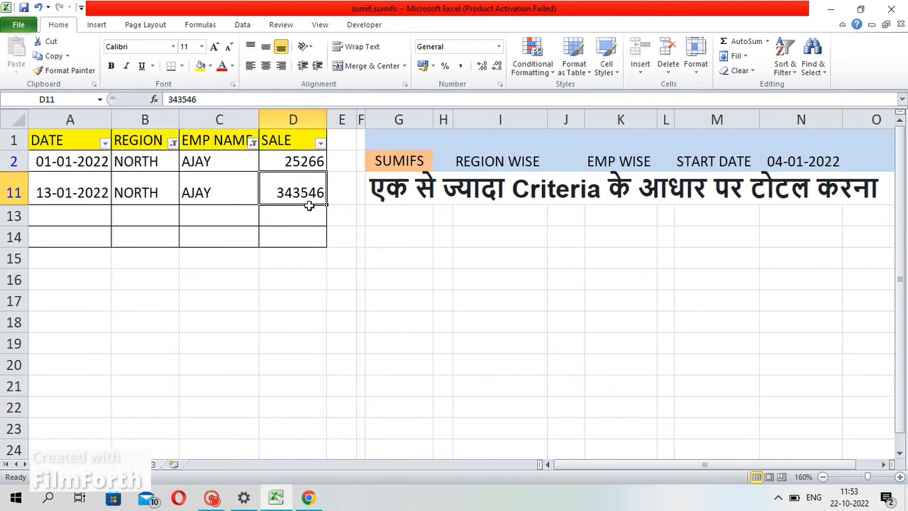
Remove the REGION and EMP NAME filters again to display every row
left_click(173, 143)
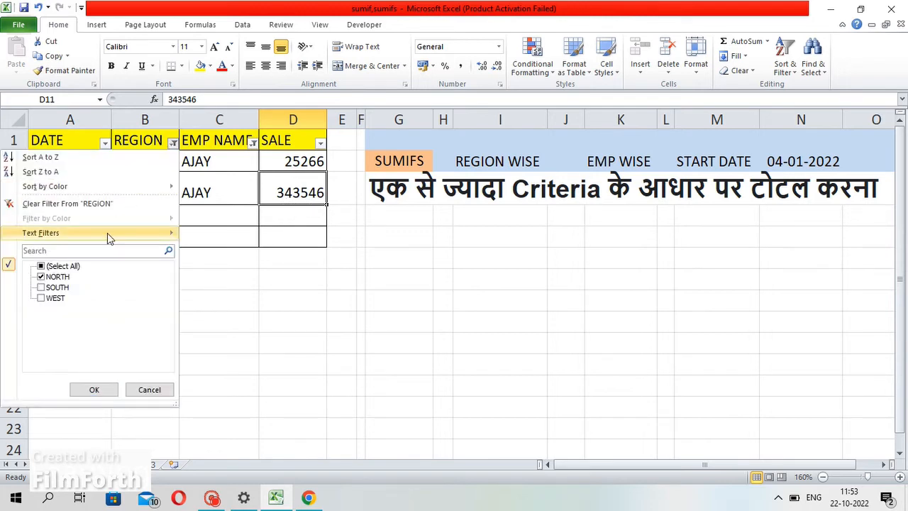
left_click(62, 266)
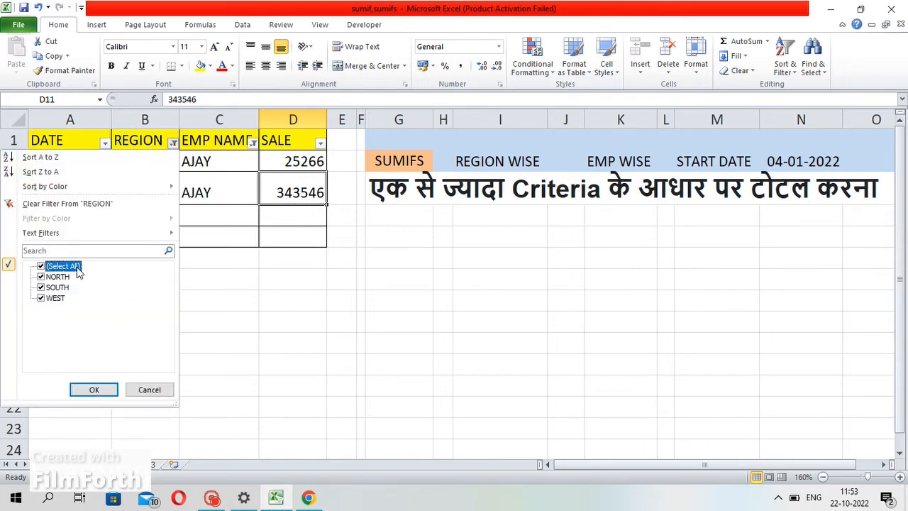
left_click(107, 387)
left_click(252, 143)
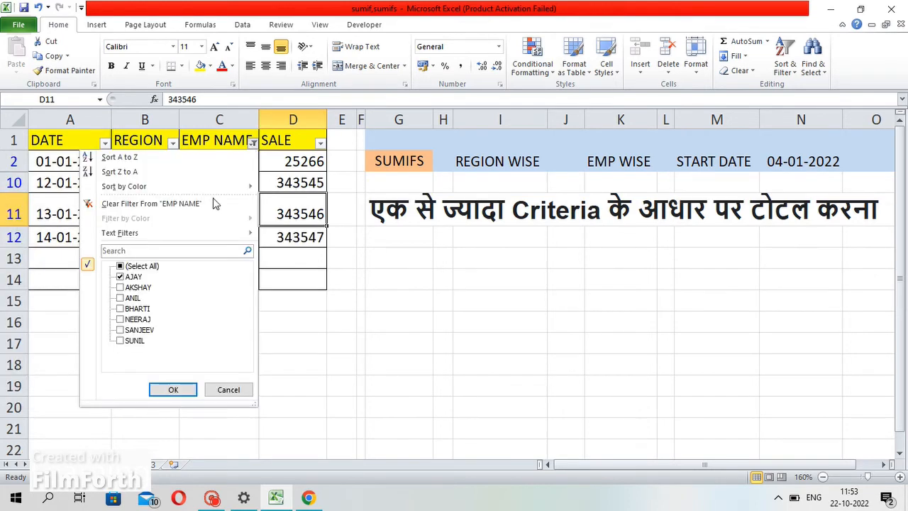
left_click(138, 266)
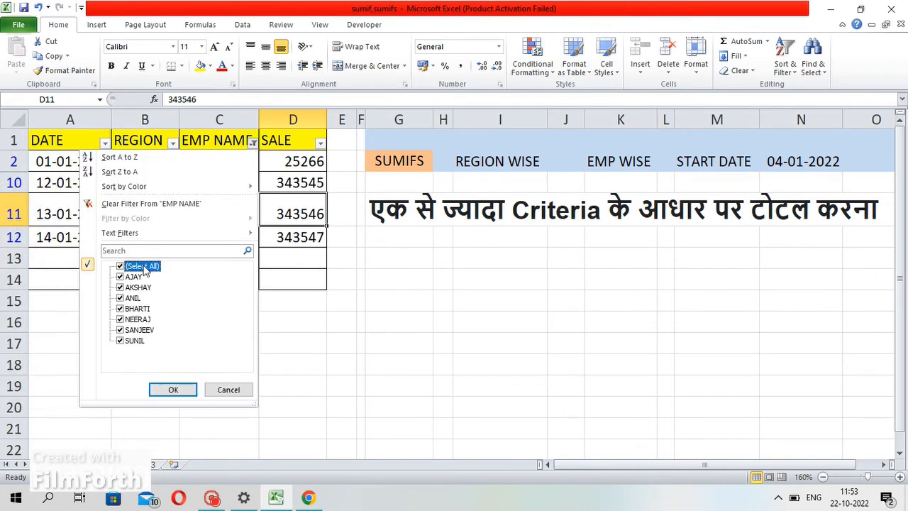
left_click(173, 389)
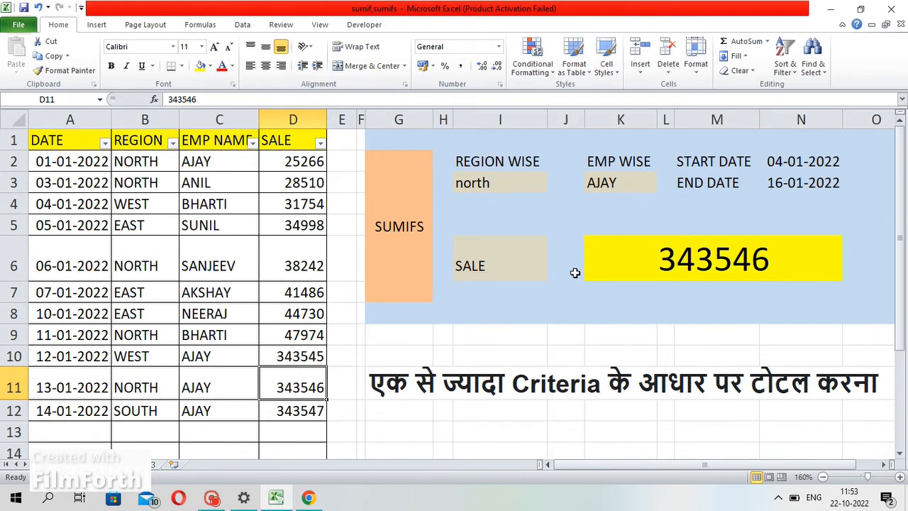
Change the START DATE criterion to 01-01-2022
left_click(529, 174)
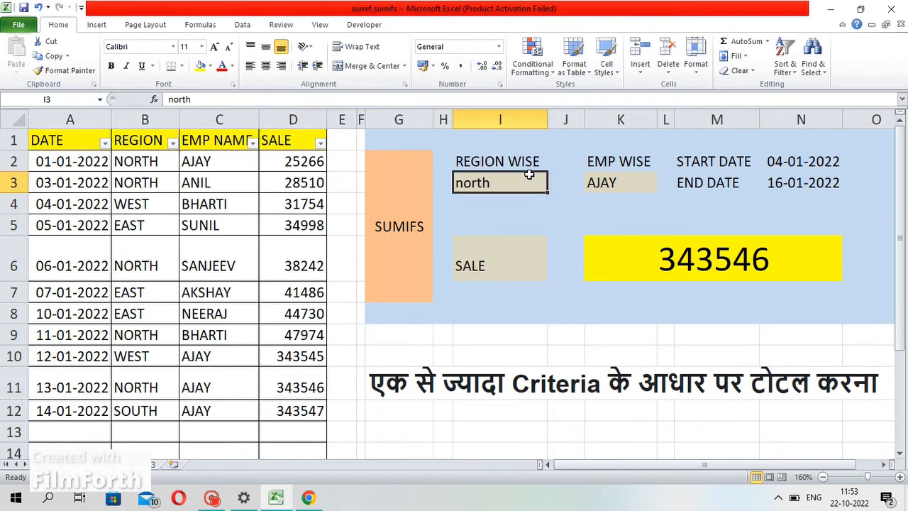
left_click(794, 165)
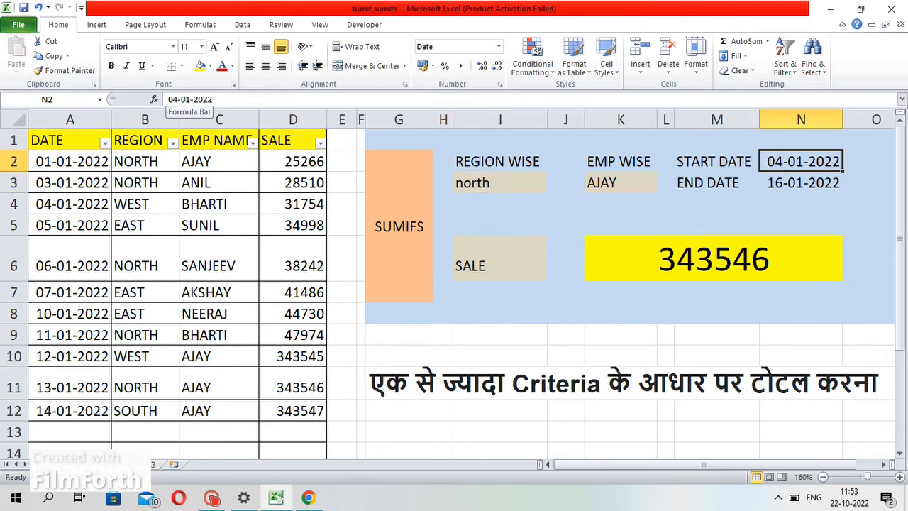
key("F2")
key("BackSpace")
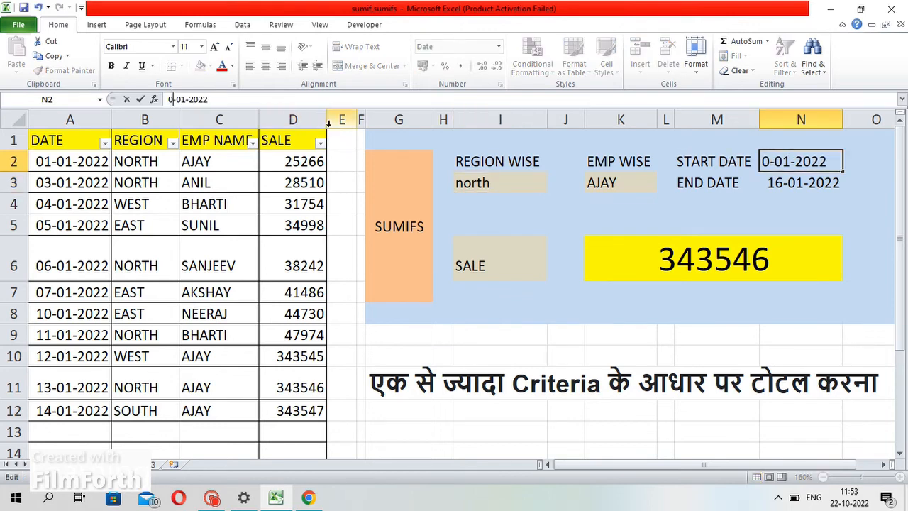
type("1")
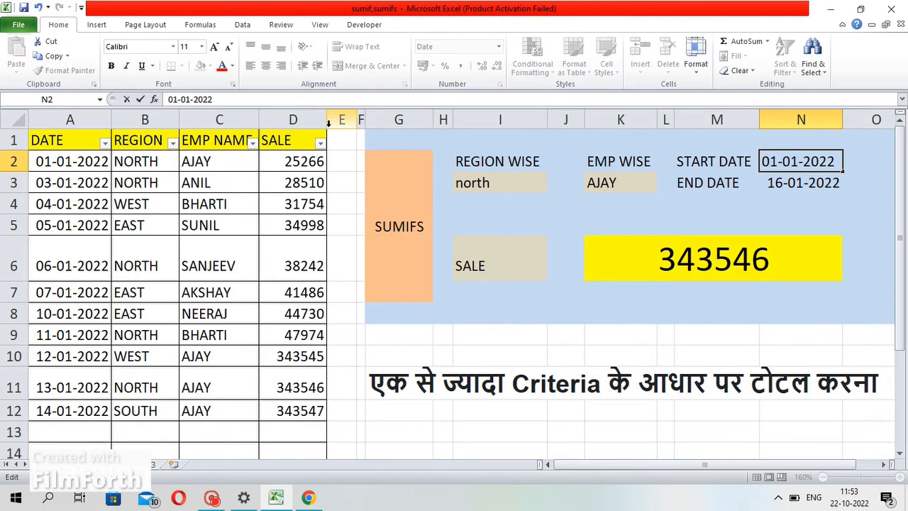
key("Return")
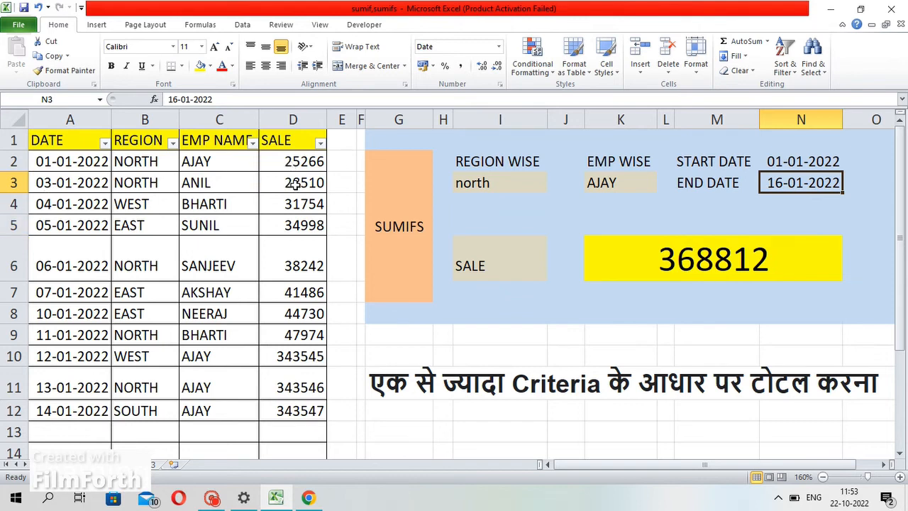
Set the employee criterion to AKSHAY and locate AKSHAY's row in the data table
left_click(626, 183)
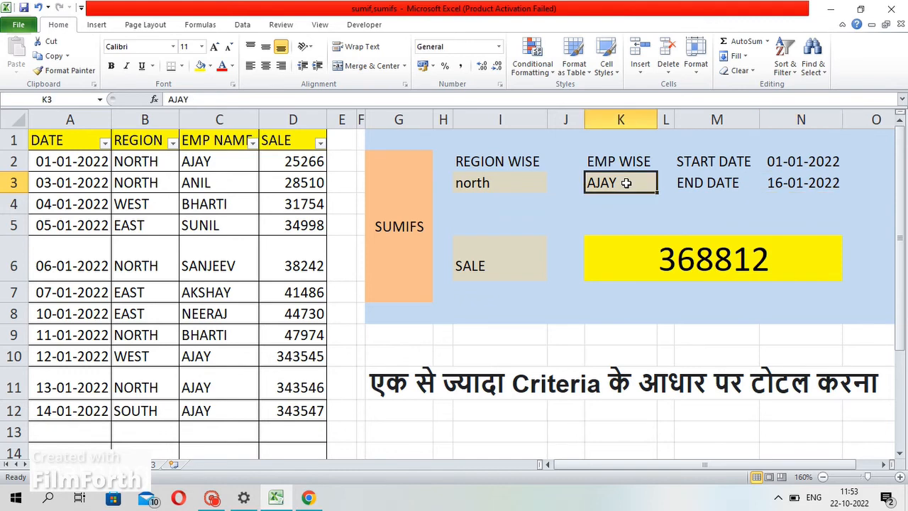
type("AKSHA")
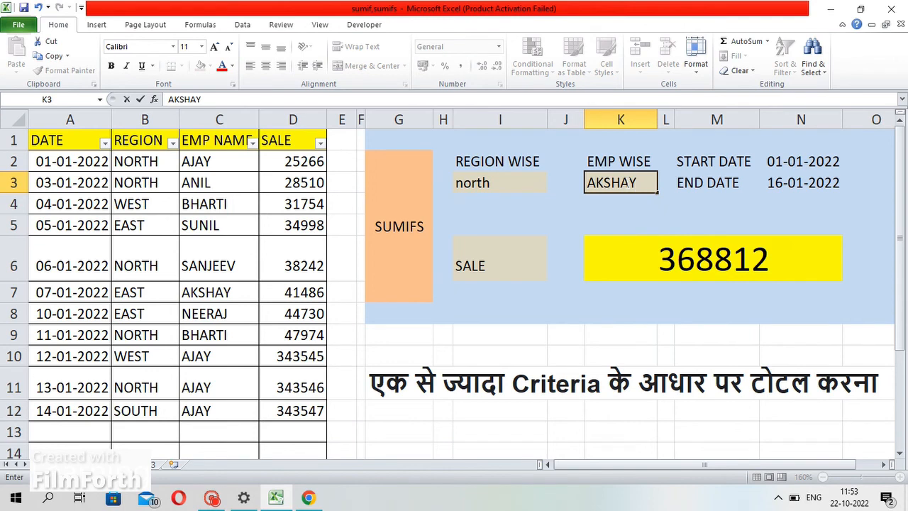
key("Return")
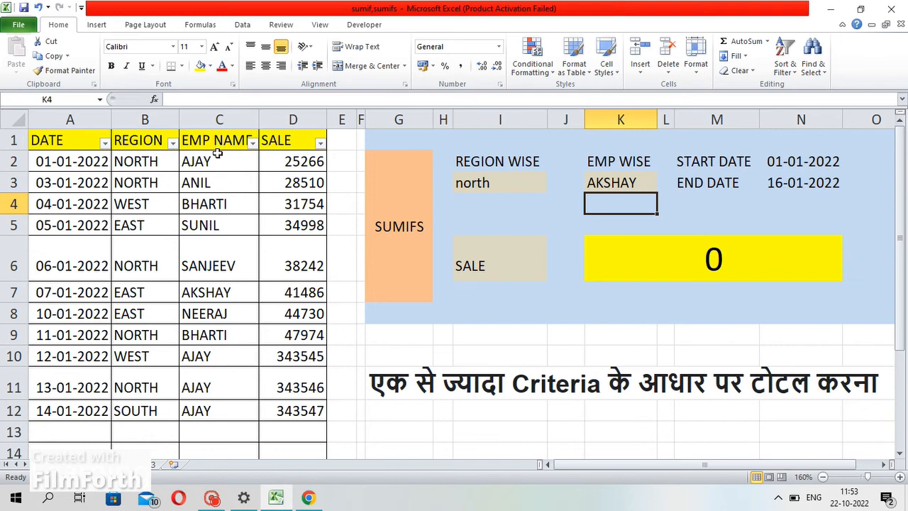
left_click(206, 286)
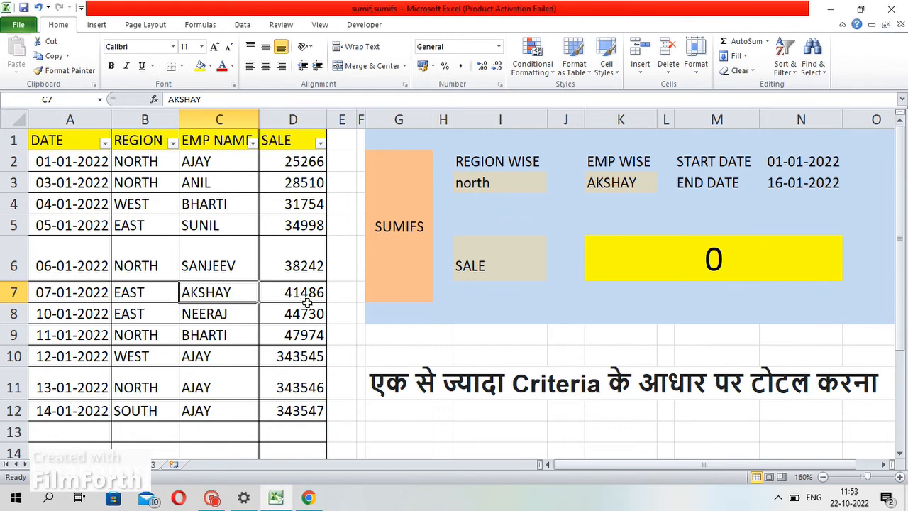
Set the region criterion to EAST and select the SUMIFS result cell to view its formula
left_click(486, 185)
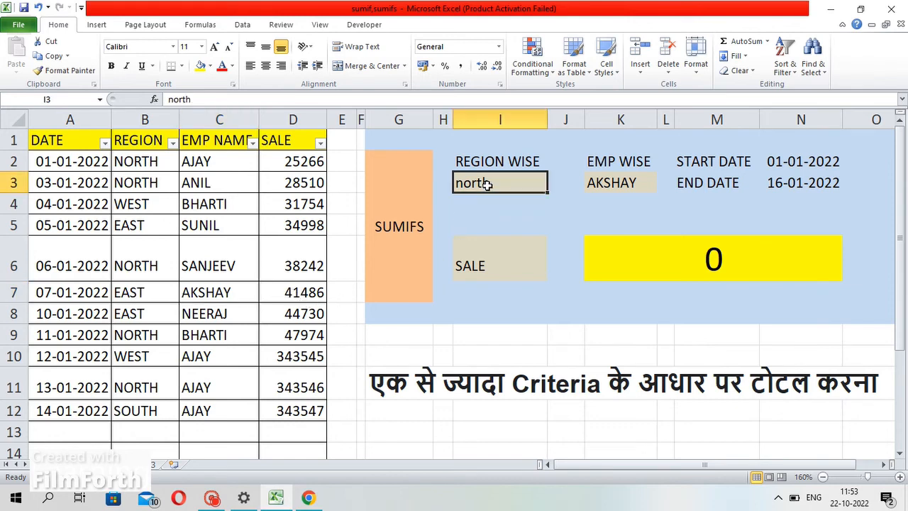
type("EAST")
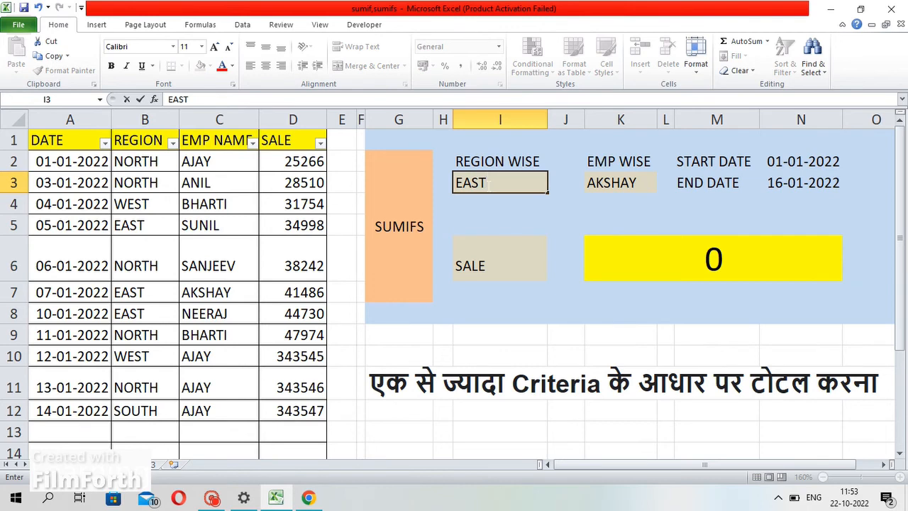
key("Return")
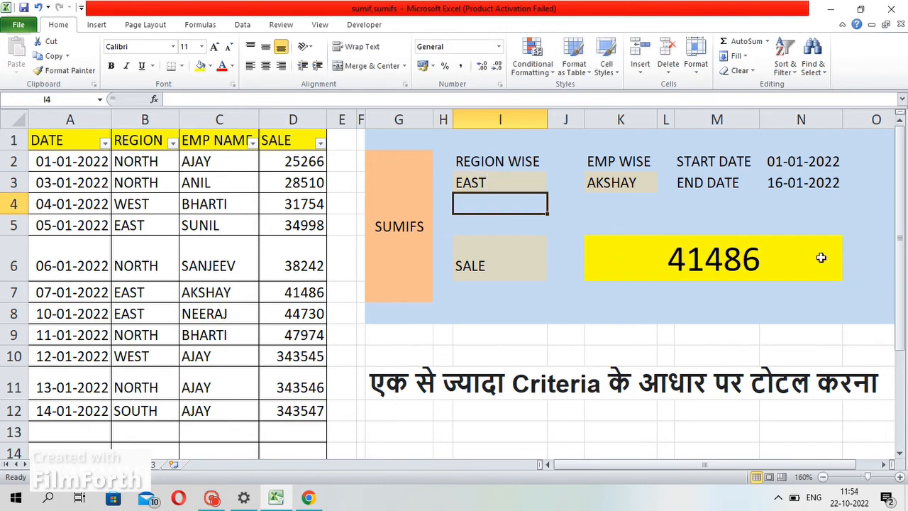
left_click(713, 242)
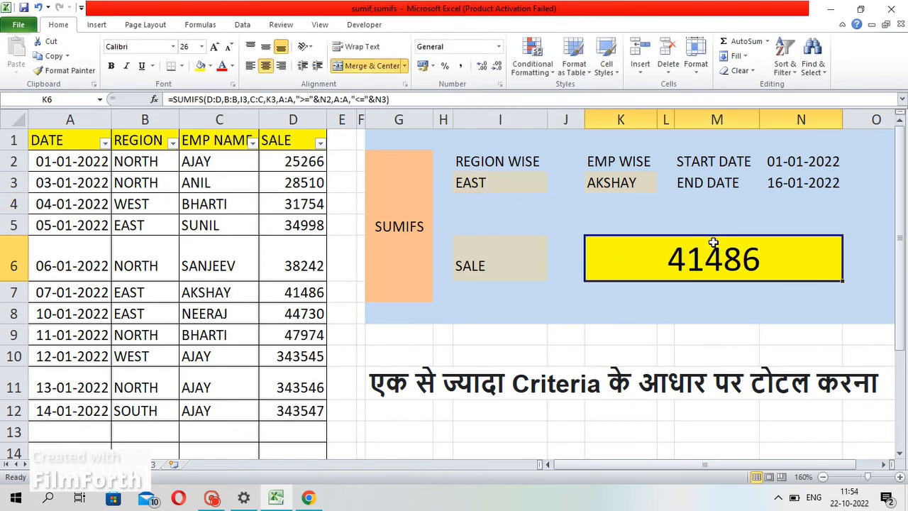